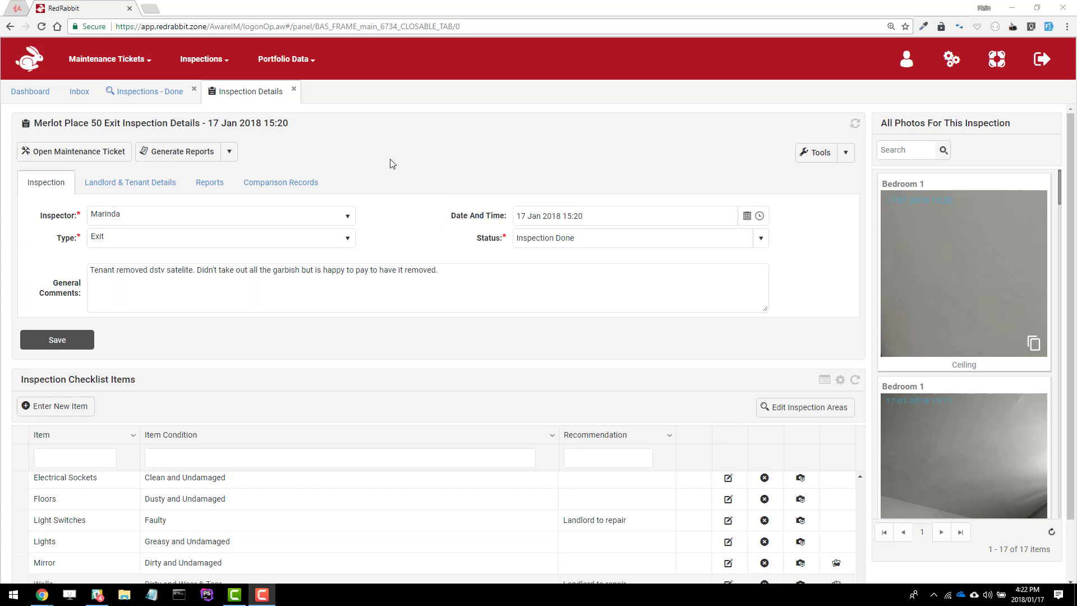
left_click(270, 195)
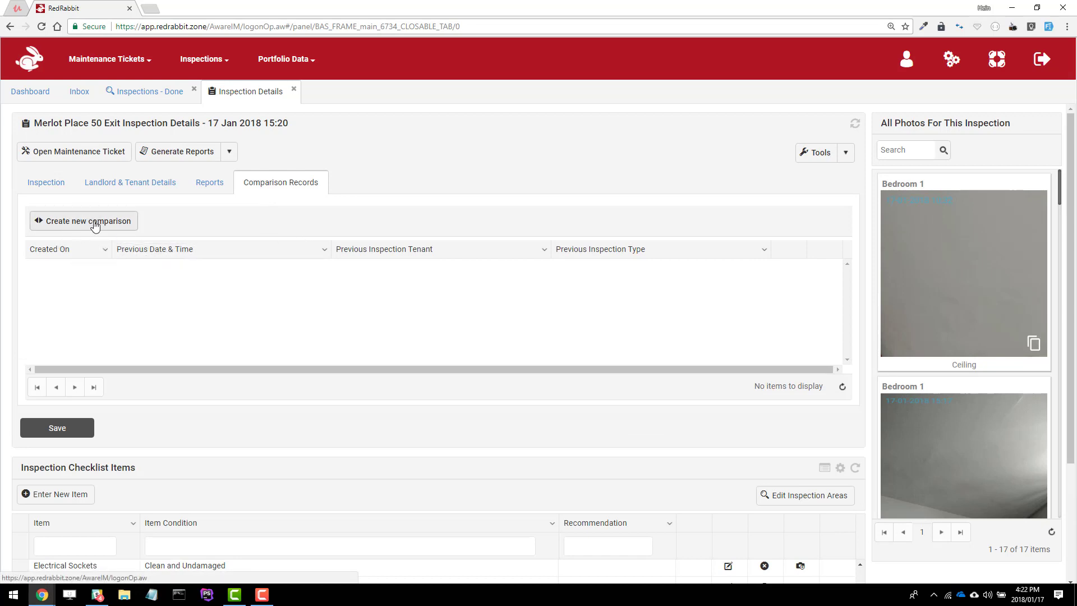
Compare against the 05/01/2018 12:03 Entry inspection, keeping comments included
left_click(229, 152)
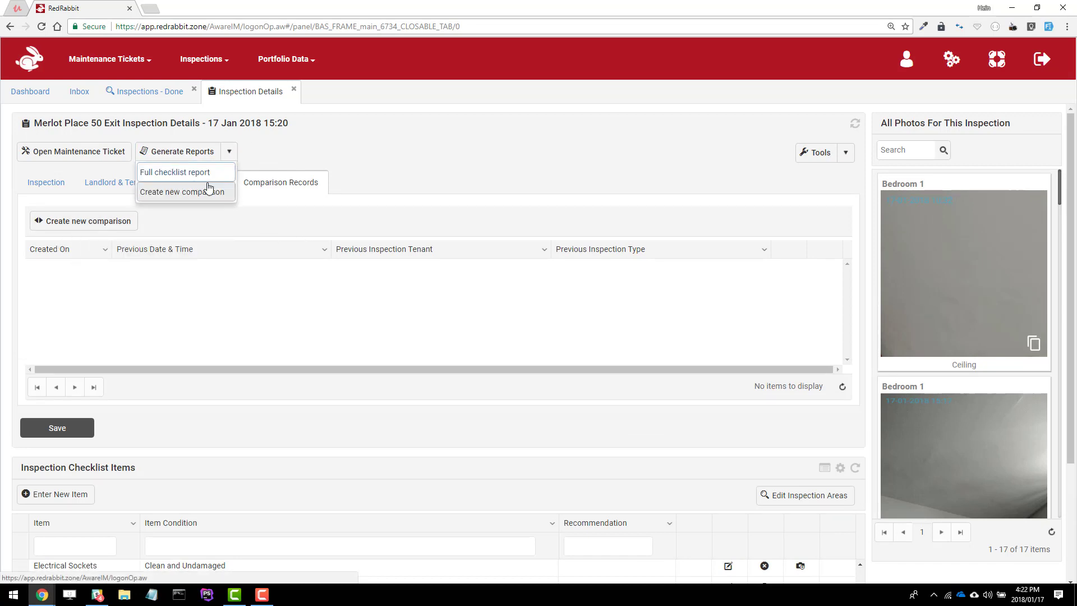
left_click(109, 226)
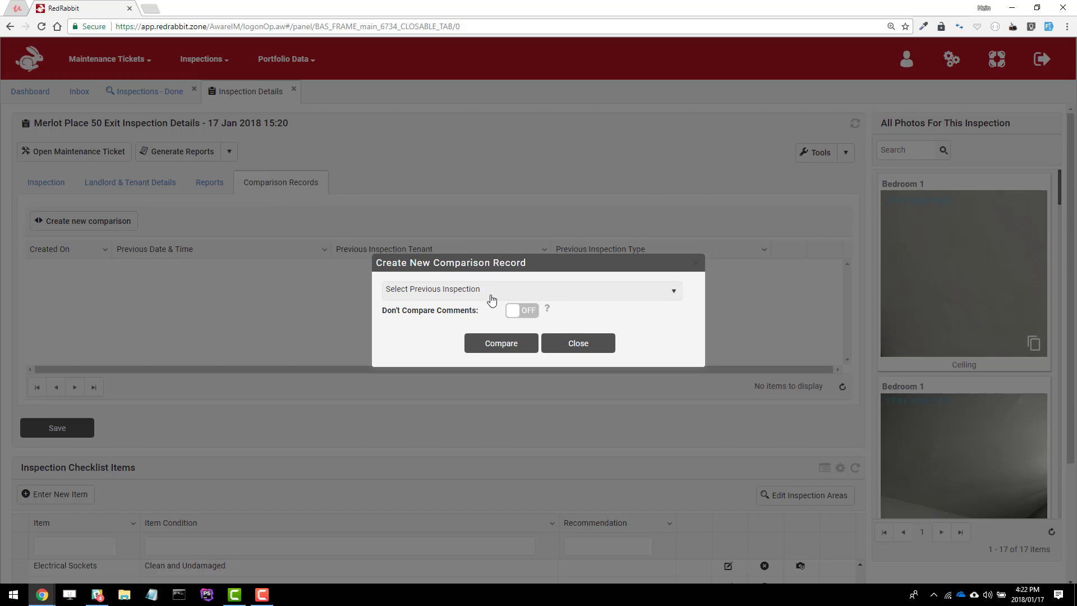
left_click(492, 291)
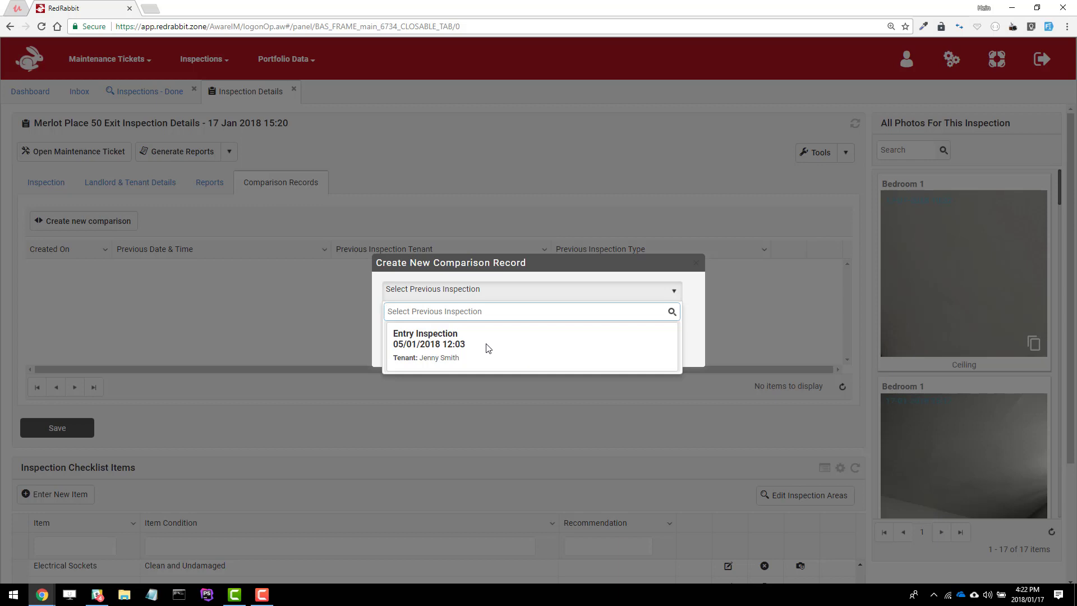
left_click(452, 343)
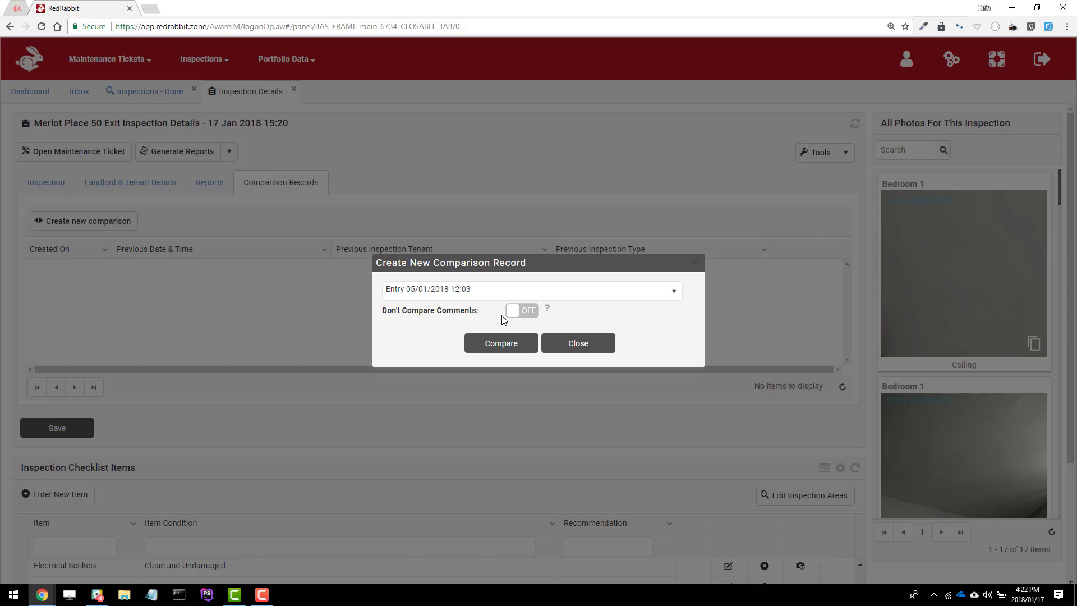
left_click(516, 310)
left_click(532, 311)
left_click(499, 348)
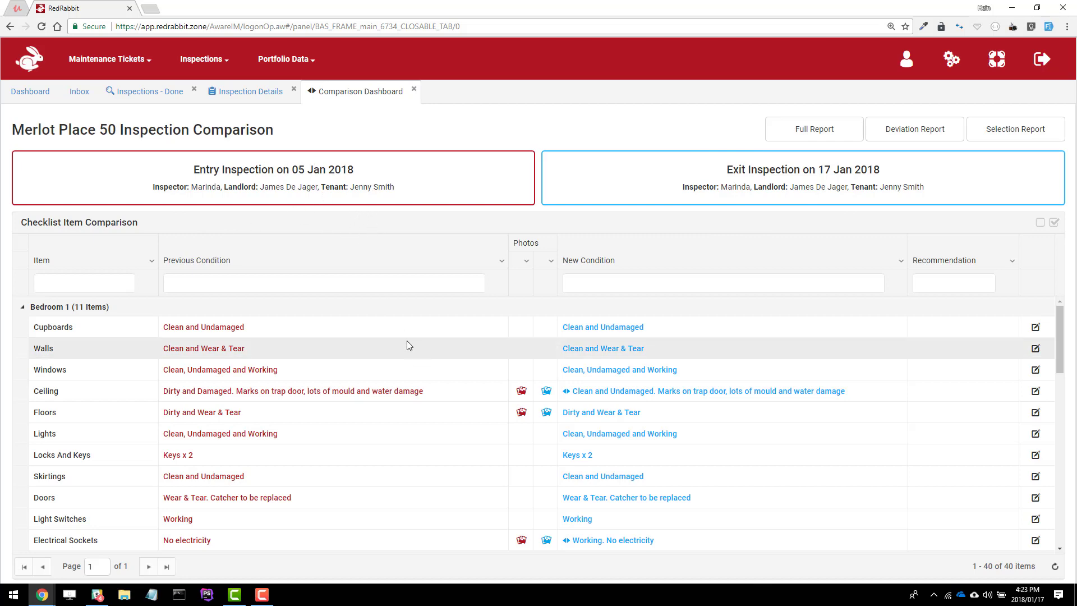
Scroll the Checklist Item Comparison grid to review 05 Jan entry versus 17 Jan exit conditions
scroll(112, 347, "down", 3)
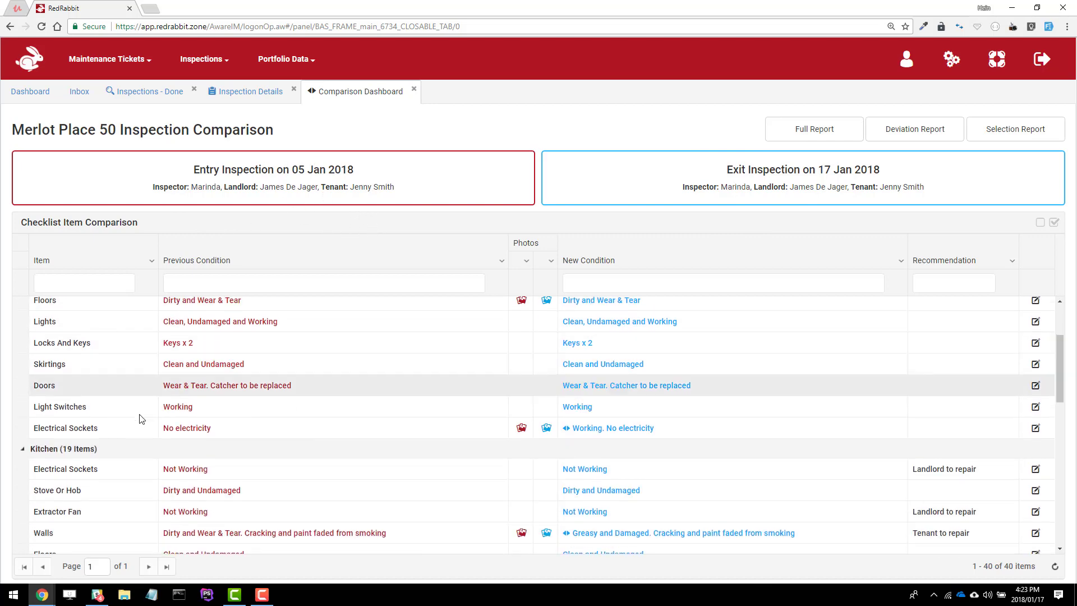
scroll(135, 418, "up", 3)
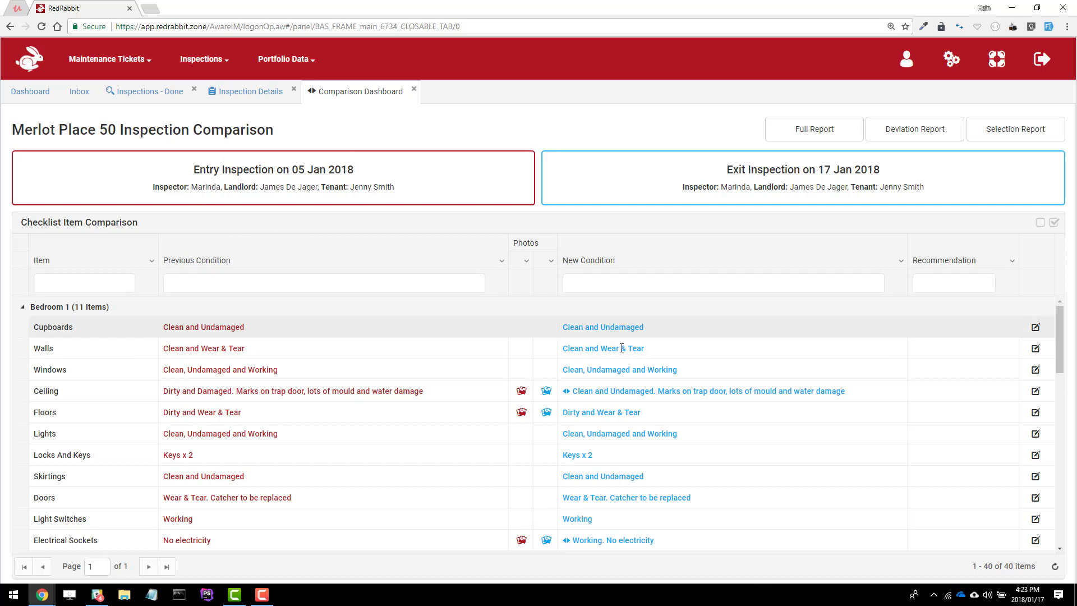
scroll(617, 381, "down", 1)
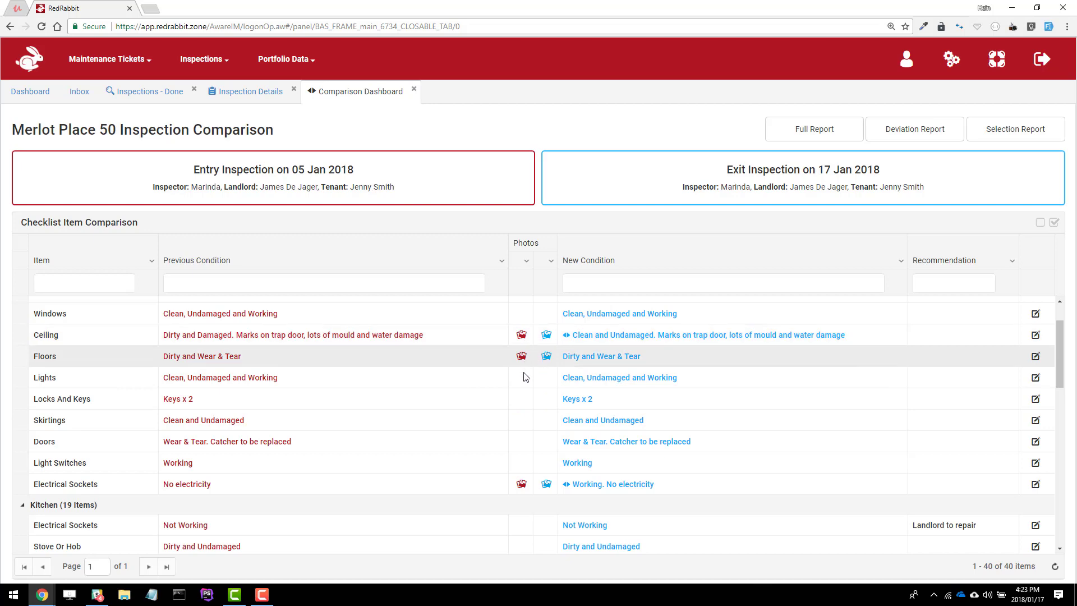
scroll(536, 453, "down", 10)
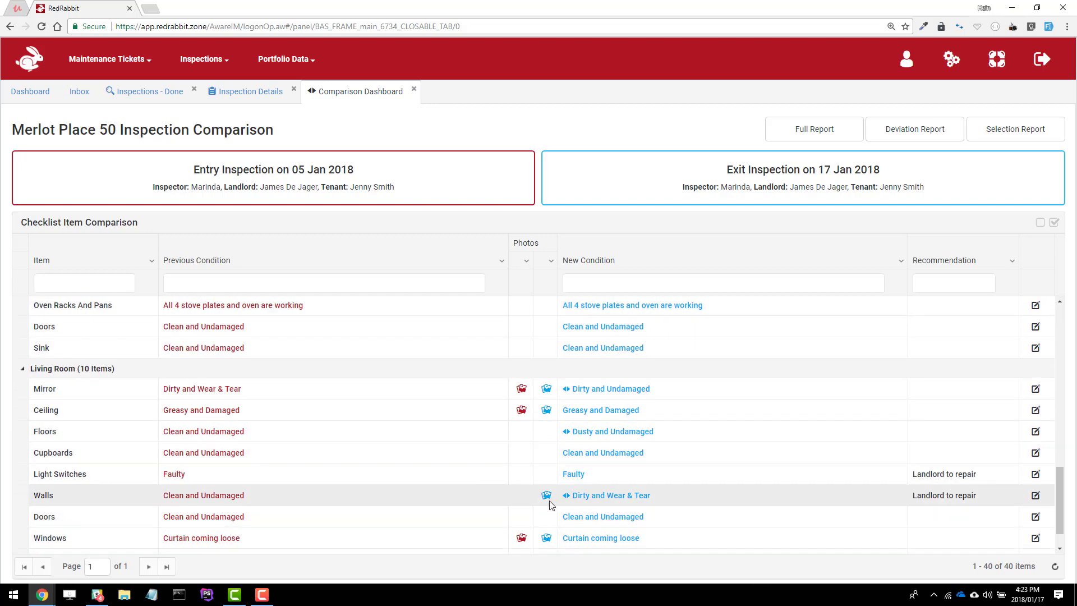
scroll(548, 510, "up", 8)
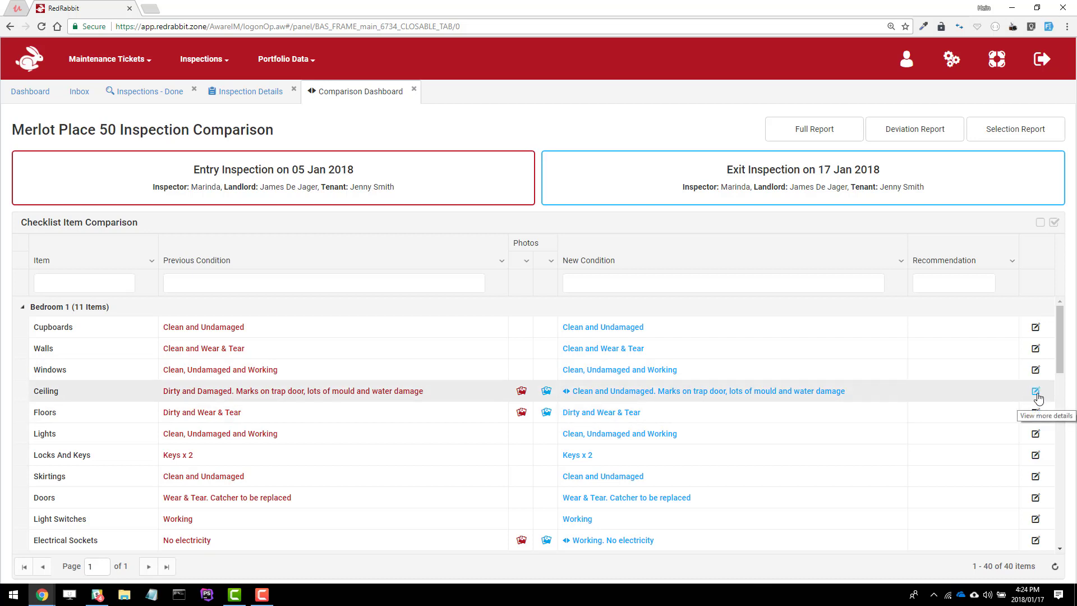
left_click(1037, 393)
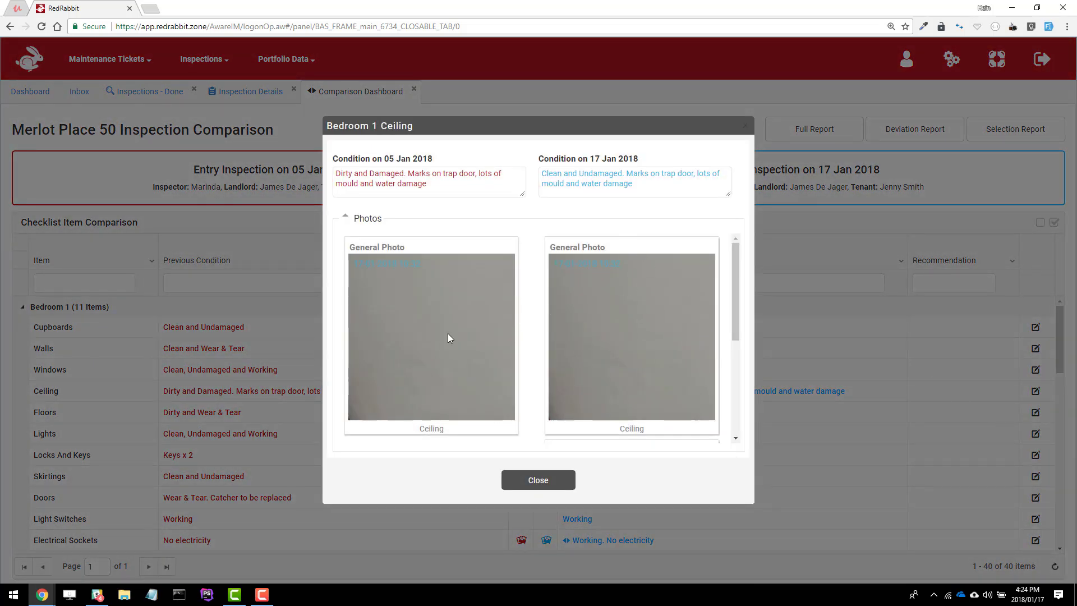
scroll(685, 309, "down", 3)
scroll(670, 322, "up", 3)
left_click(547, 479)
scroll(639, 445, "down", 3)
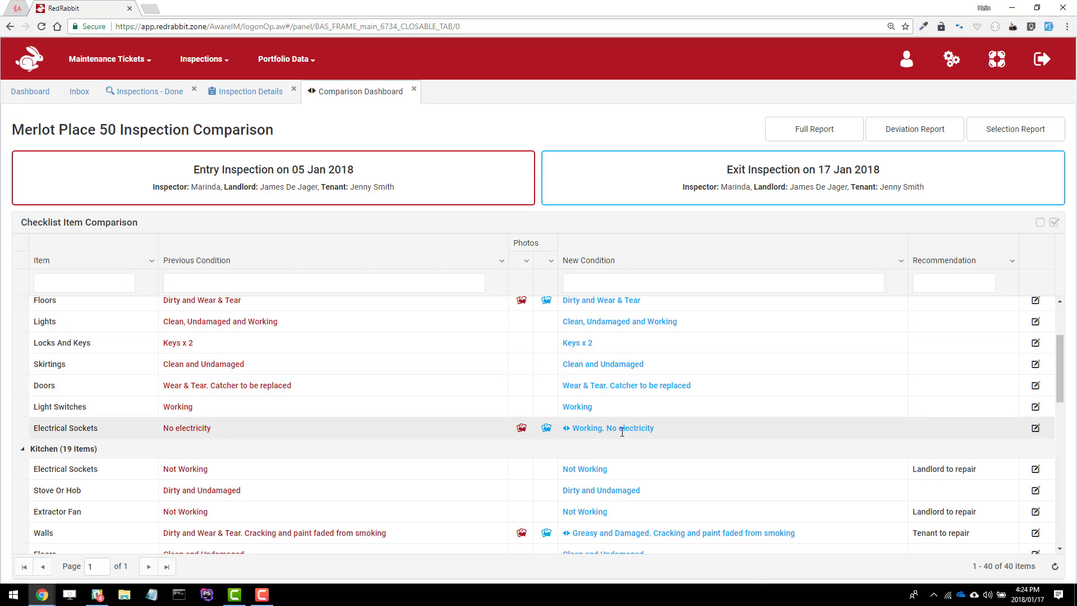
left_click(1036, 429)
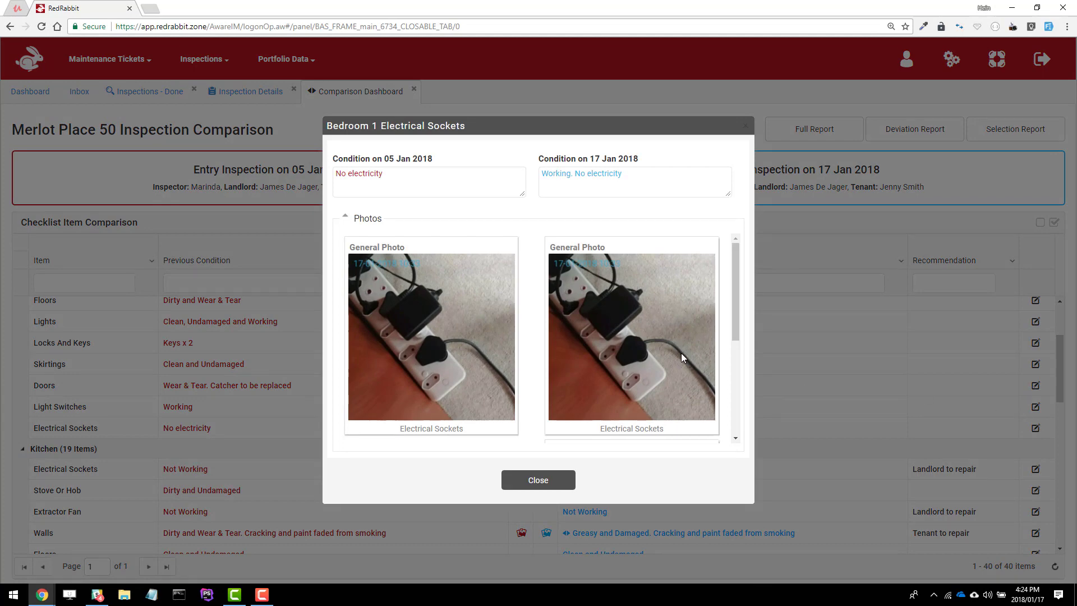
scroll(682, 357, "down", 3)
scroll(679, 356, "up", 3)
scroll(679, 355, "down", 3)
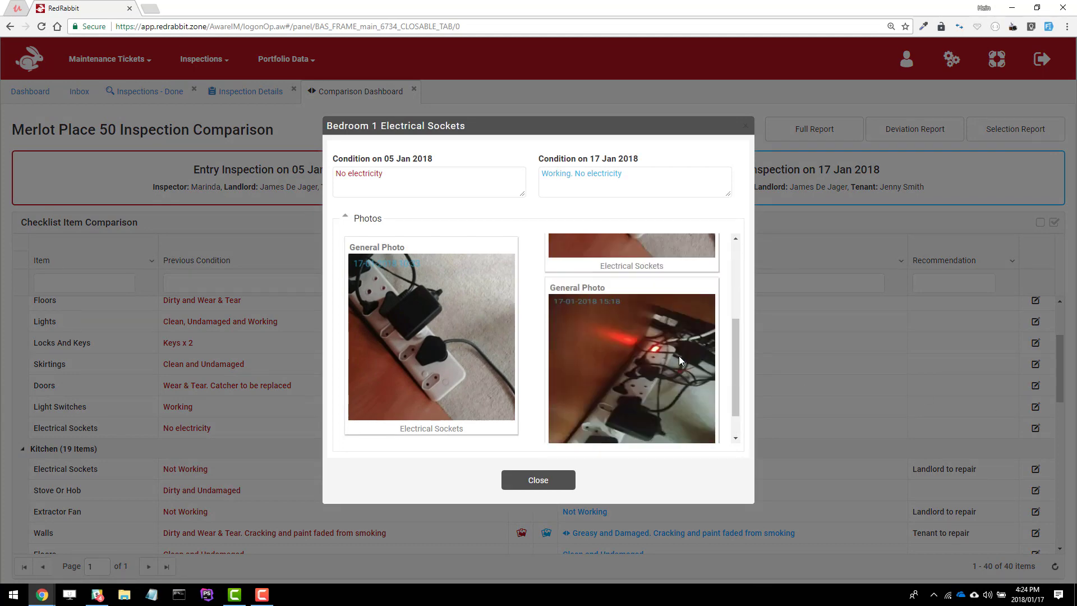
scroll(679, 356, "up", 3)
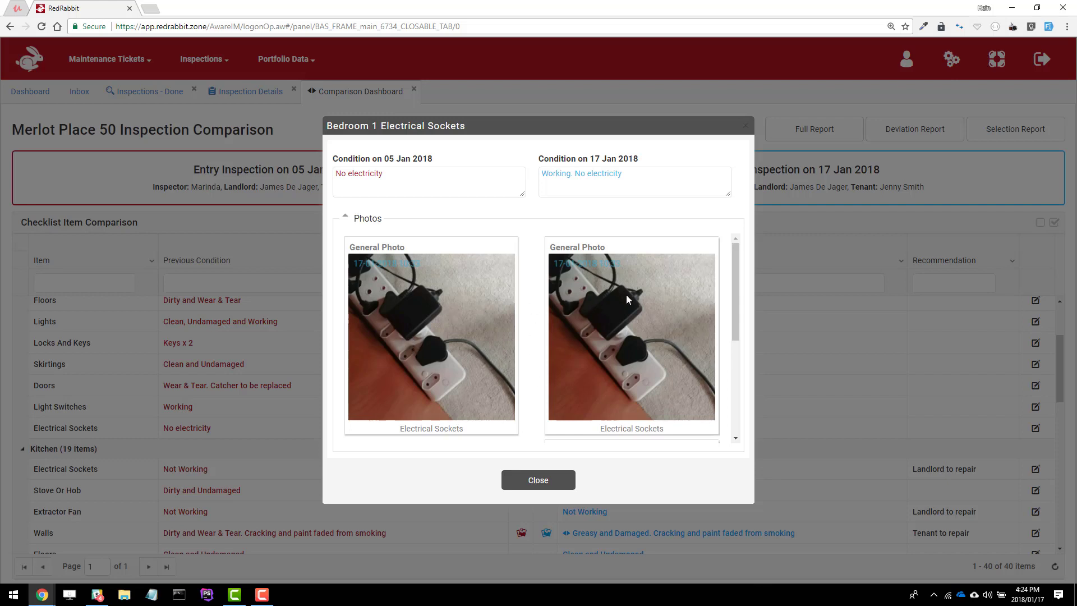
scroll(631, 303, "down", 3)
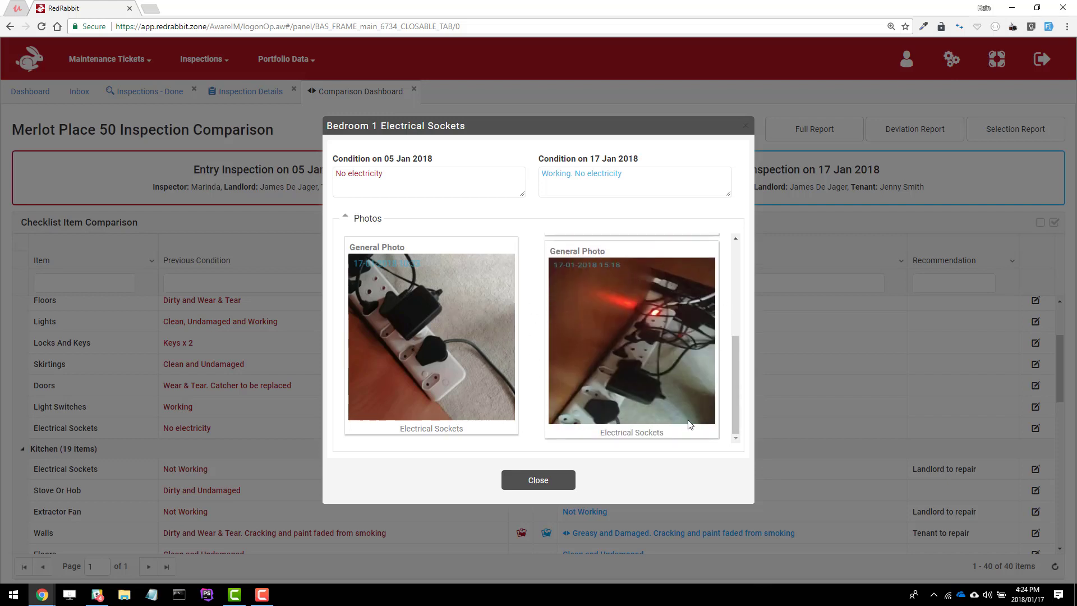
left_click(562, 479)
scroll(819, 362, "down", 3)
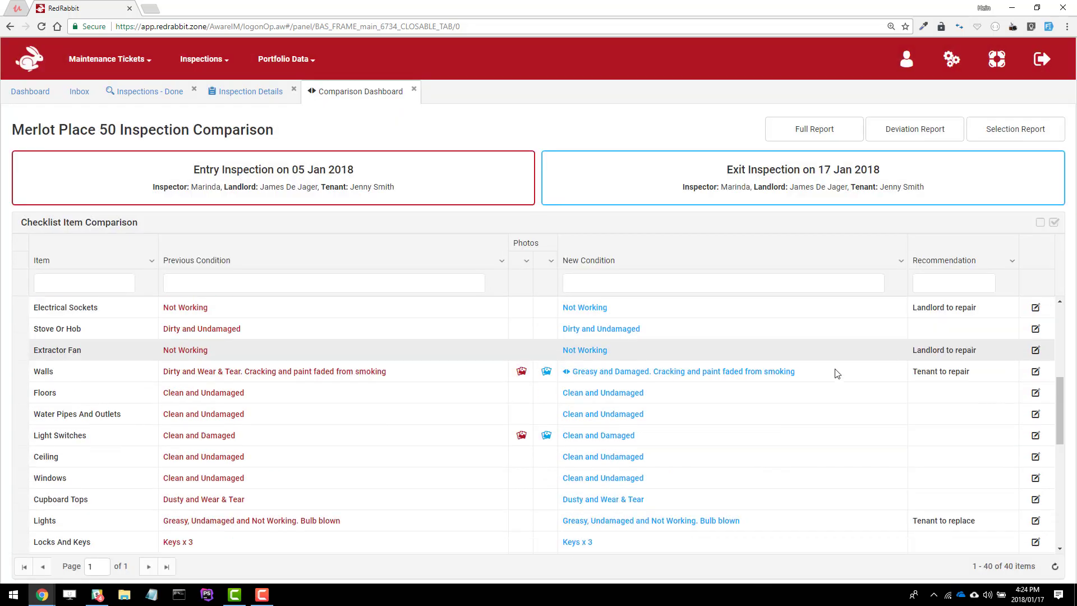
scroll(890, 457, "down", 6)
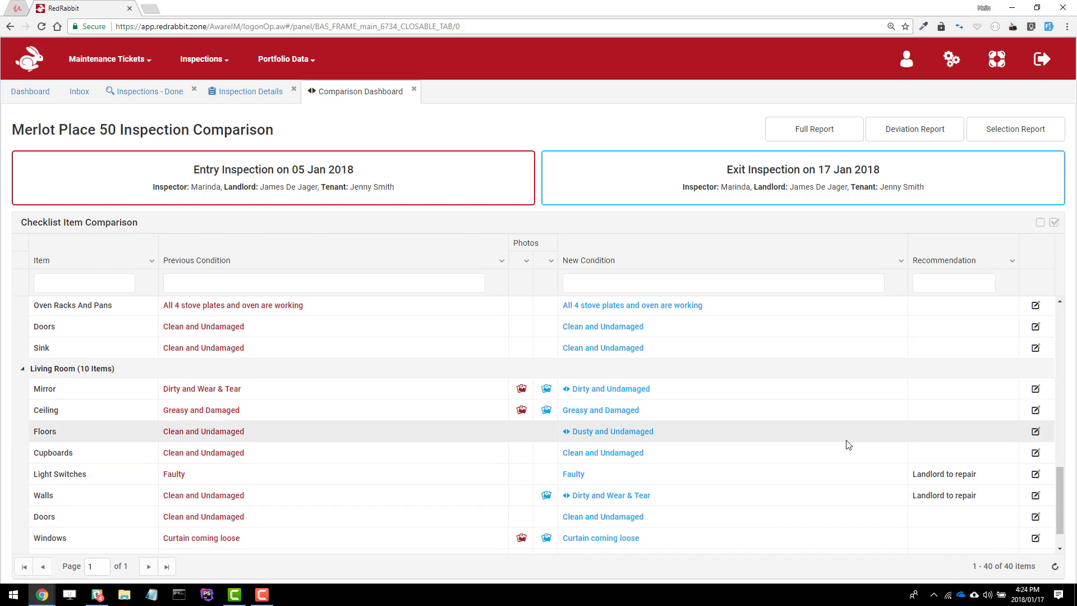
scroll(848, 444, "down", 1)
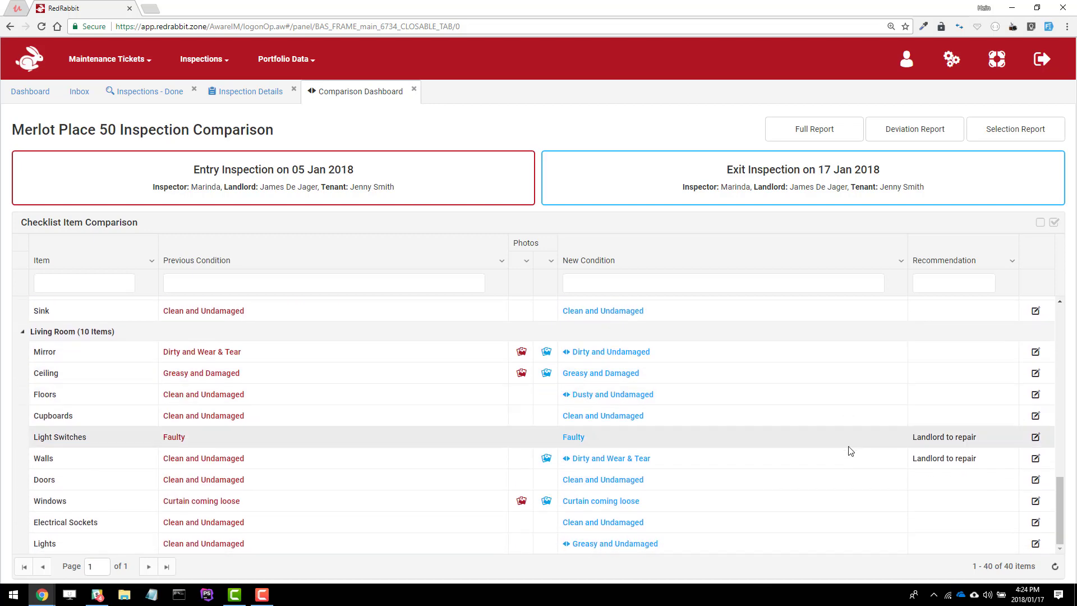
left_click(1036, 459)
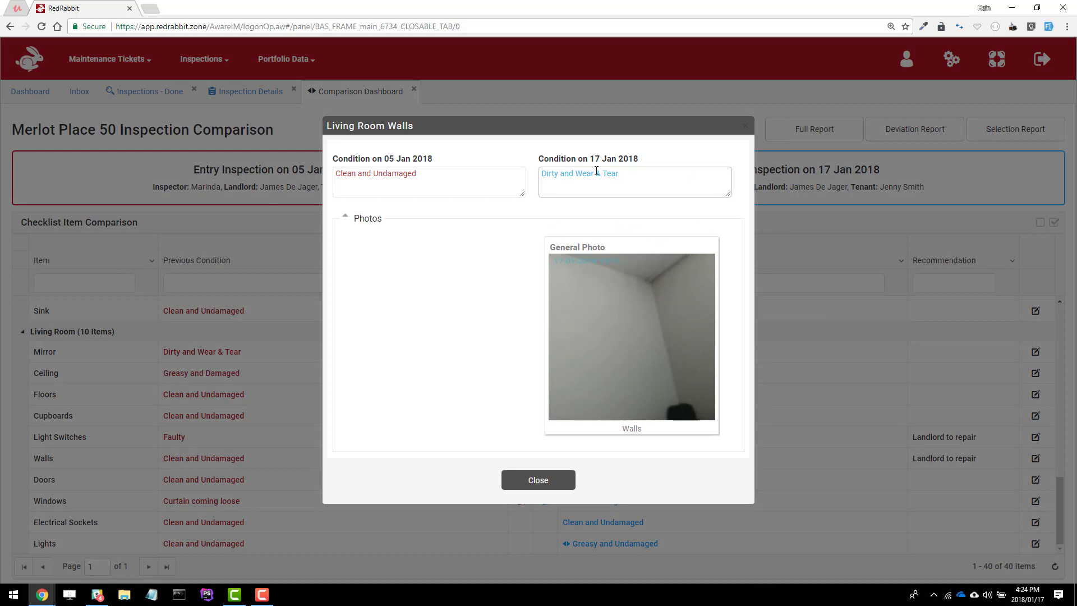
left_click(538, 481)
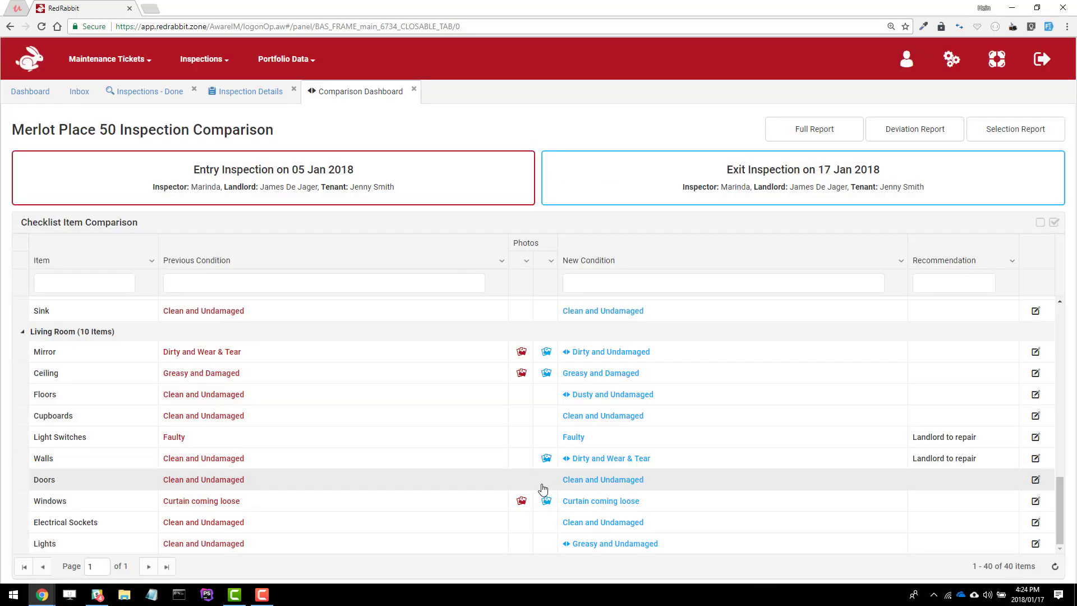
scroll(586, 431, "up", 10)
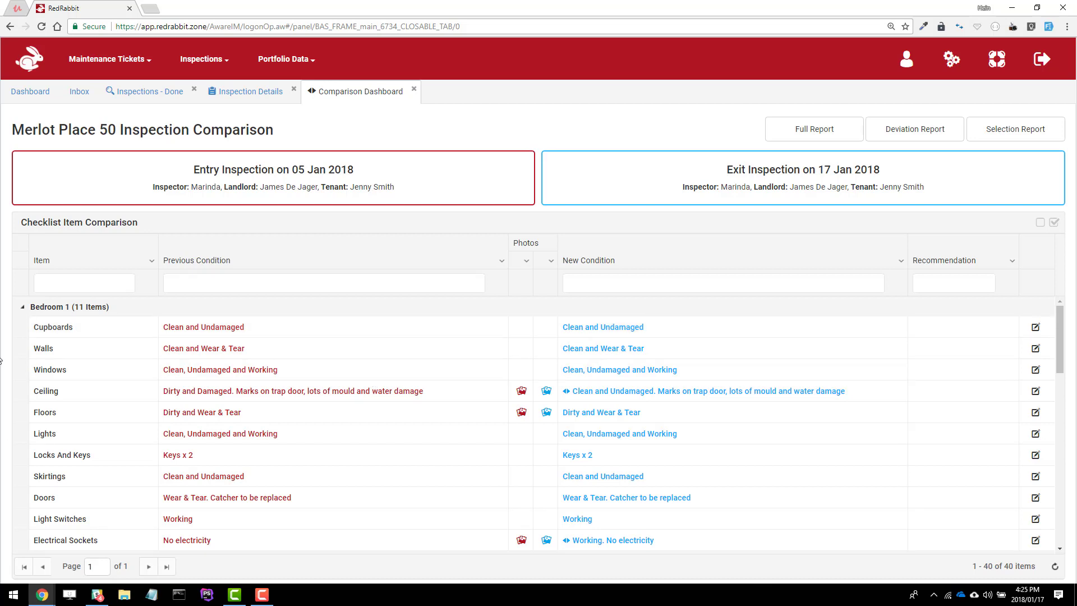
scroll(178, 368, "down", 4)
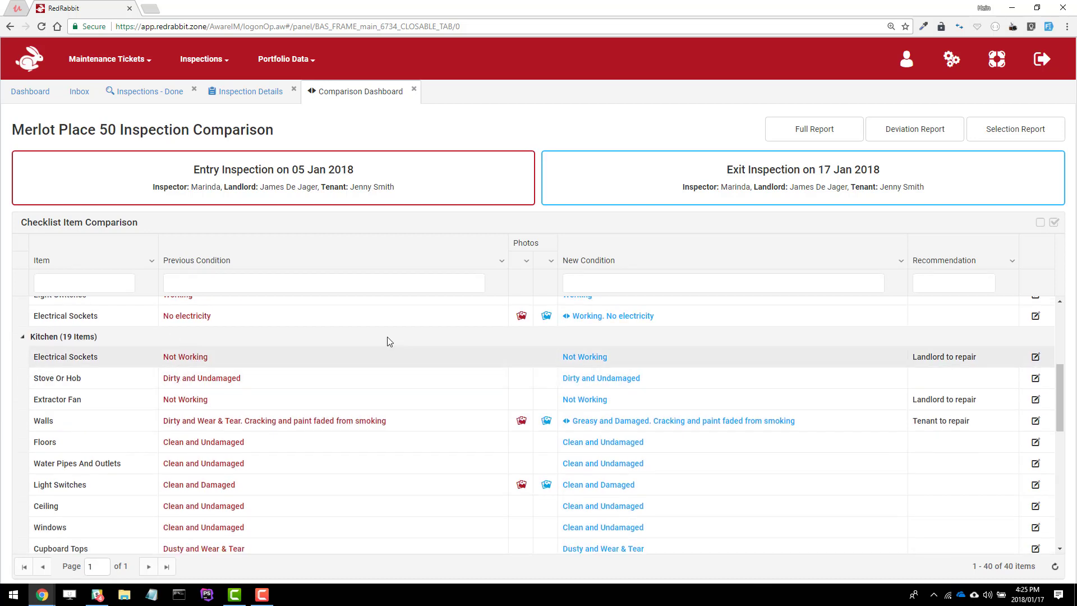
scroll(705, 432, "up", 4)
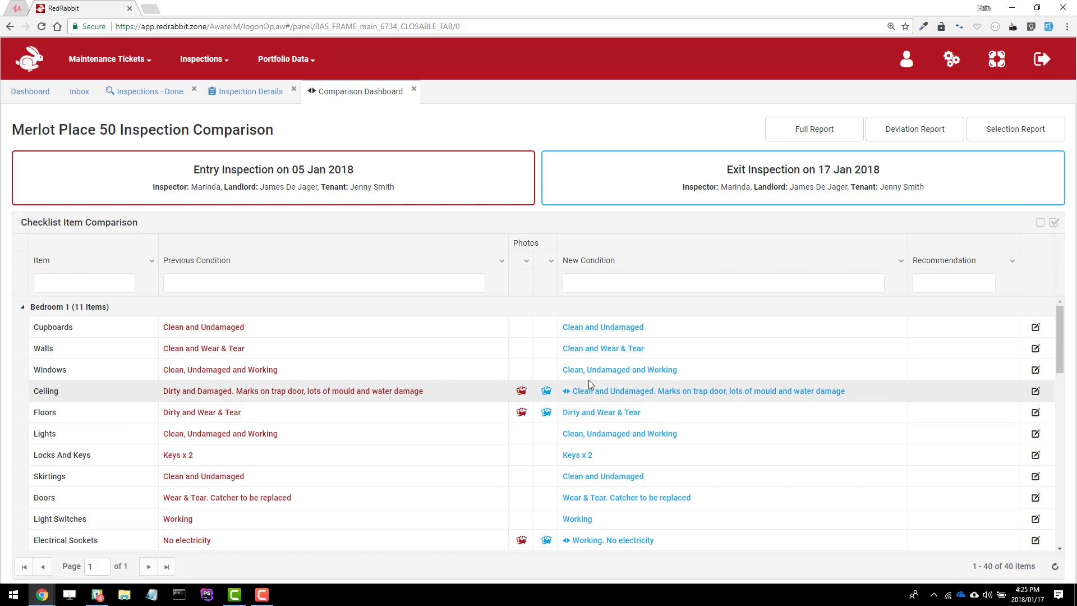
scroll(586, 385, "down", 3)
scroll(586, 385, "down", 1)
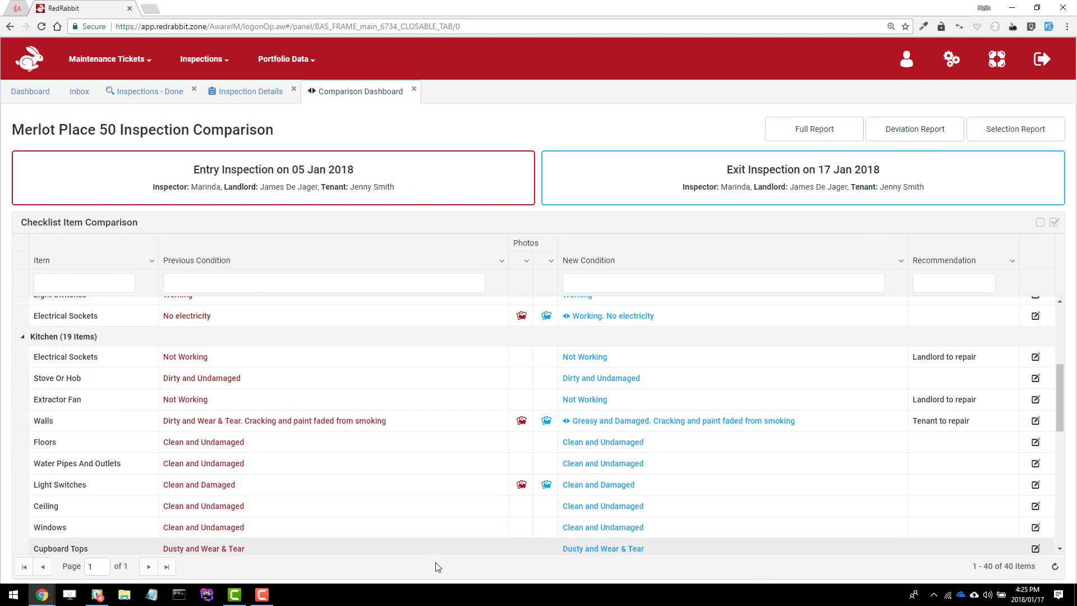
scroll(675, 370, "down", 1)
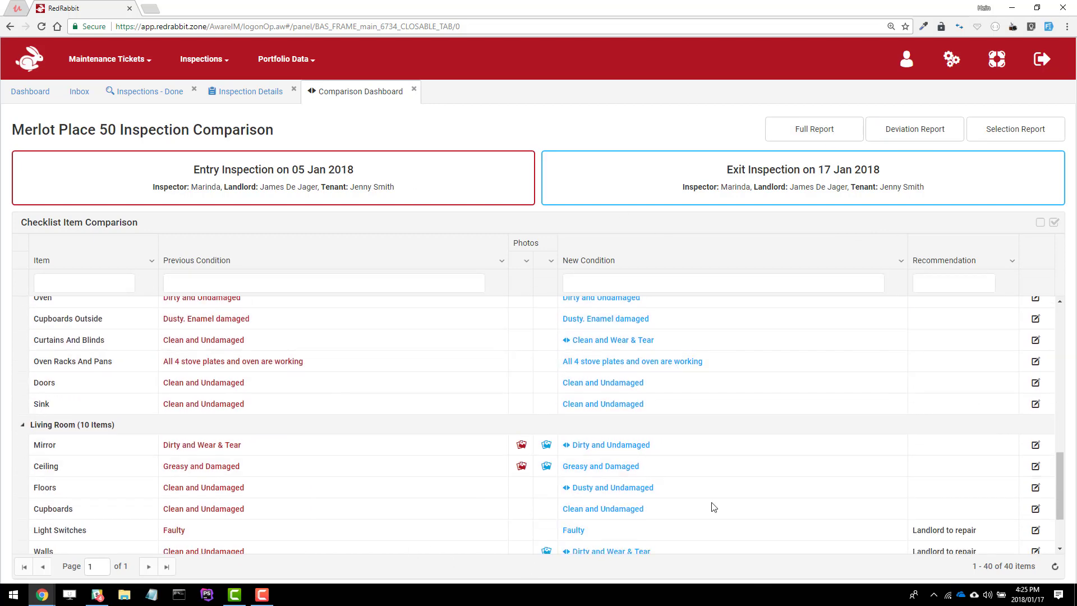
scroll(817, 378, "up", 6)
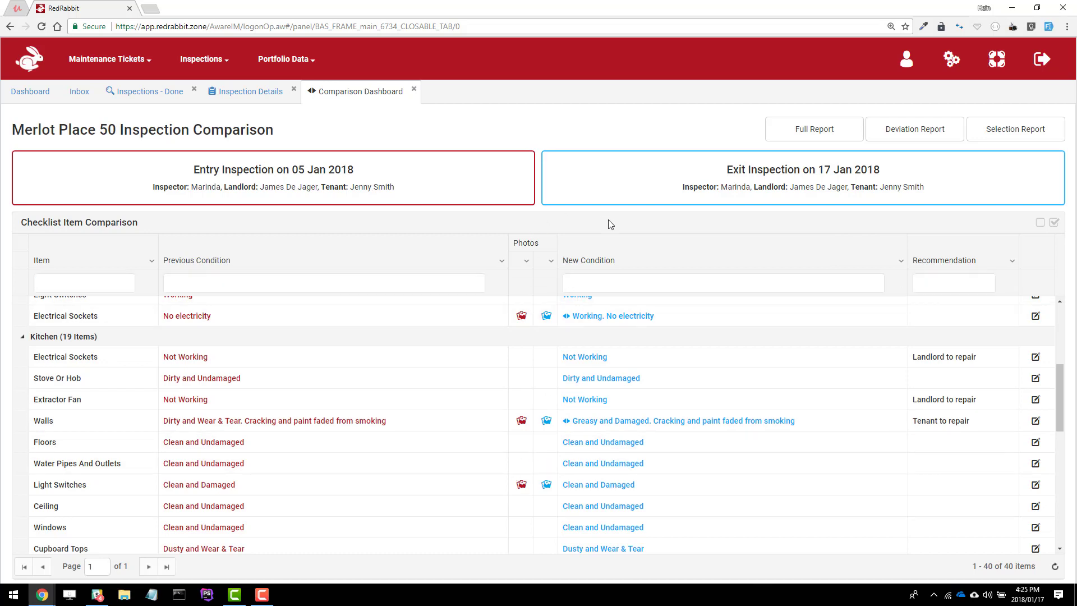
Generate the Deviation Report PDF and review its two-page preview of changed items
left_click(914, 139)
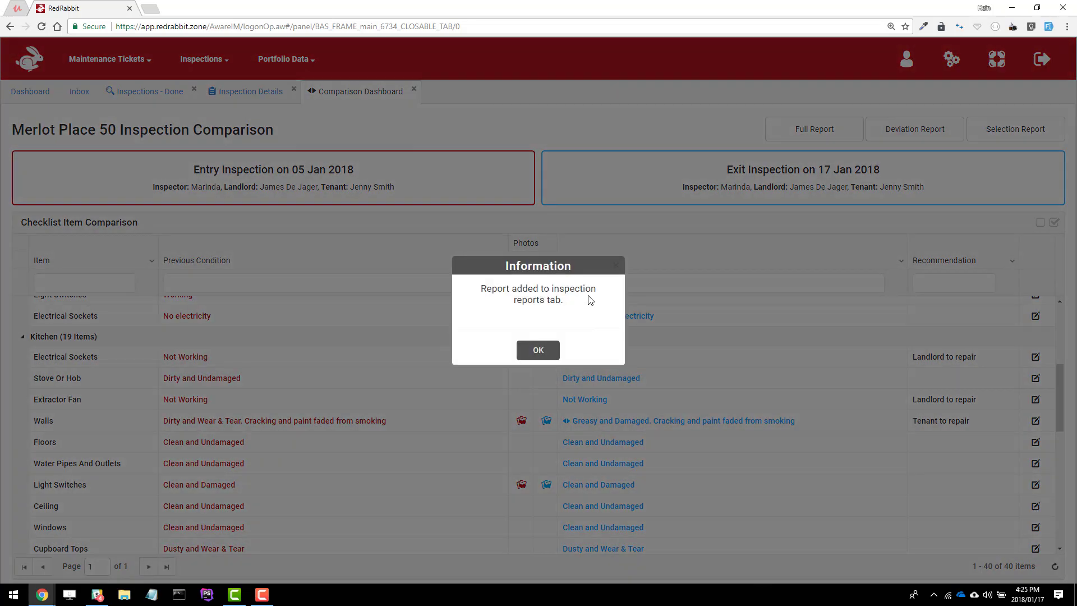
left_click(548, 352)
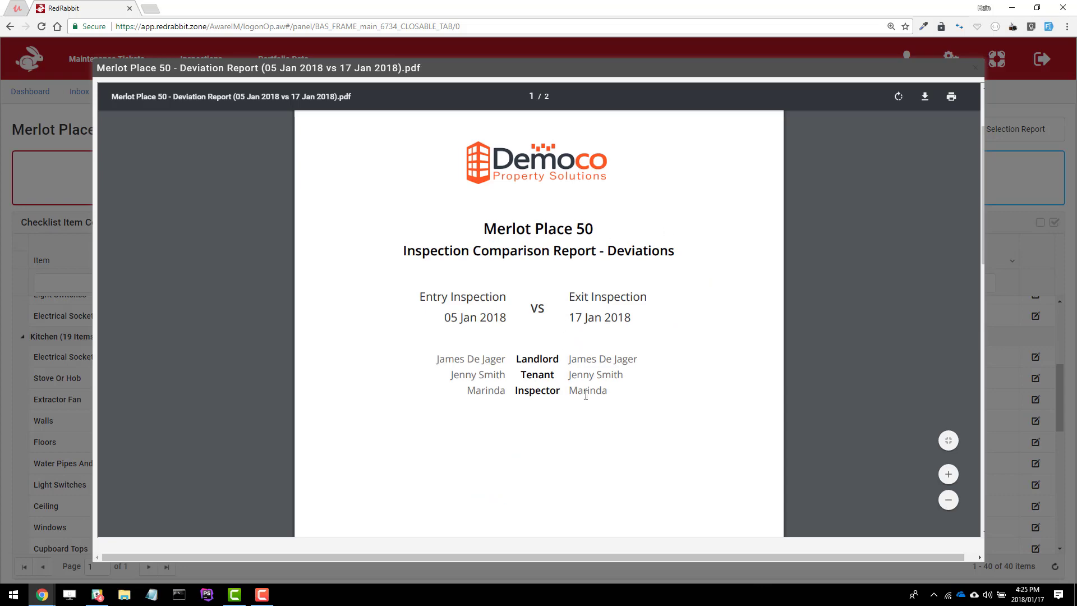
scroll(614, 386, "down", 10)
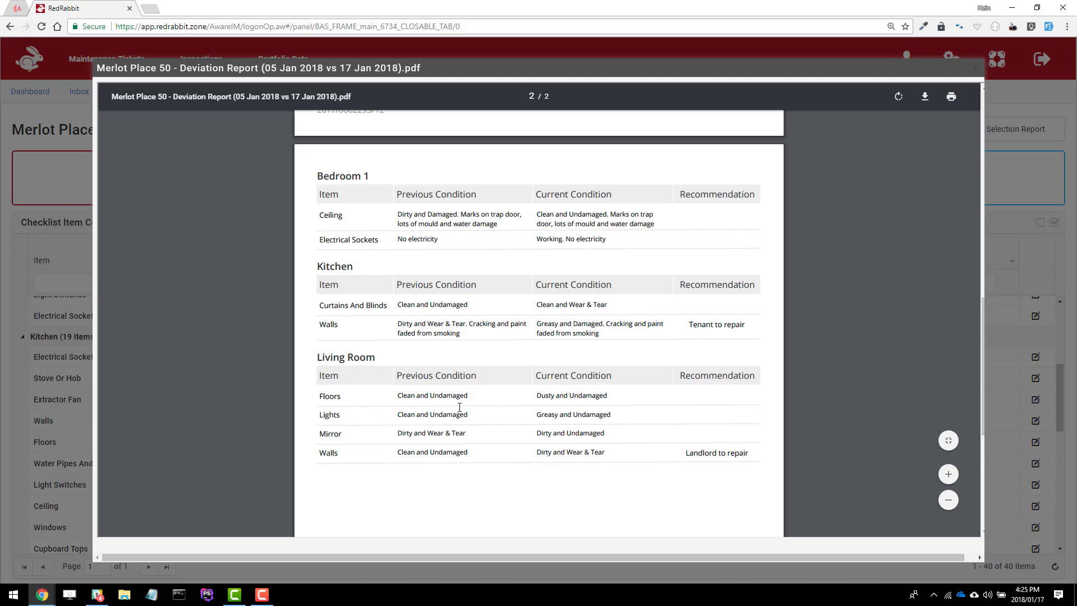
scroll(459, 407, "down", 5)
scroll(452, 409, "up", 6)
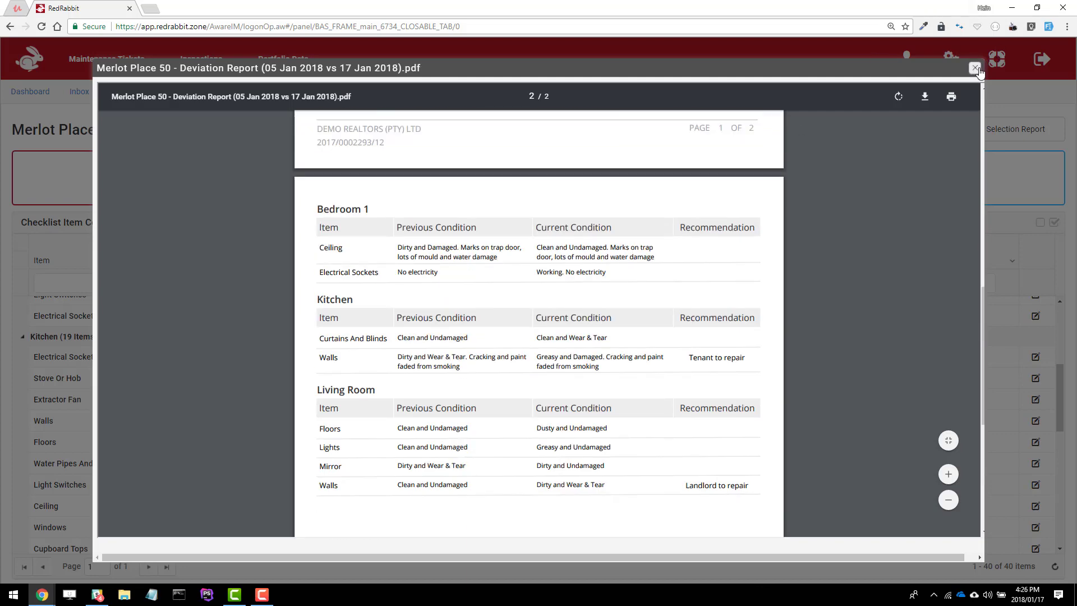
left_click(975, 68)
Generate the full Comparison Report PDF and review its three-page preview
left_click(818, 133)
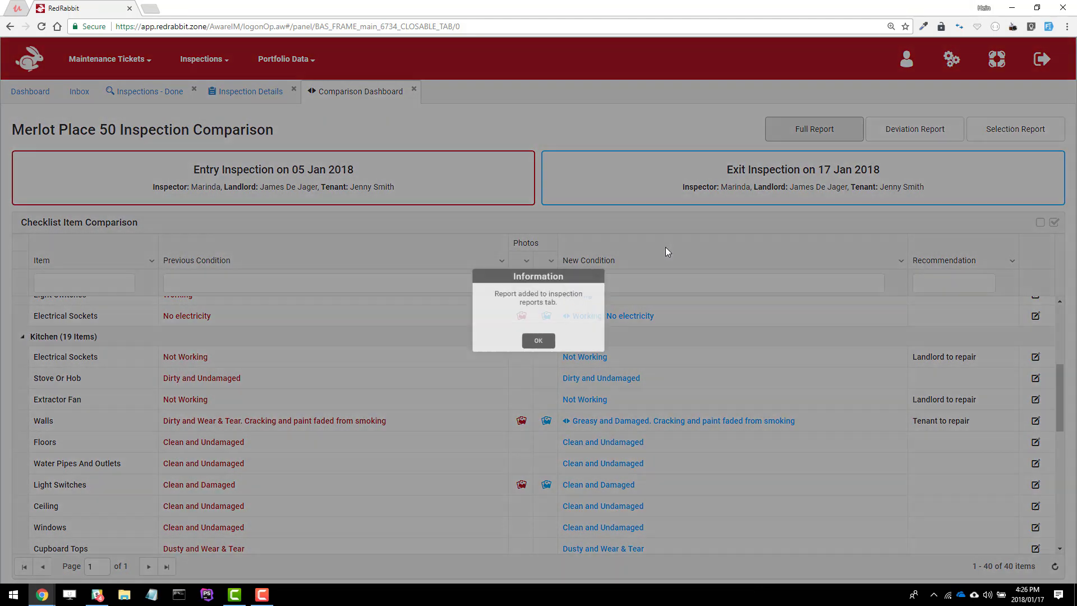
left_click(530, 350)
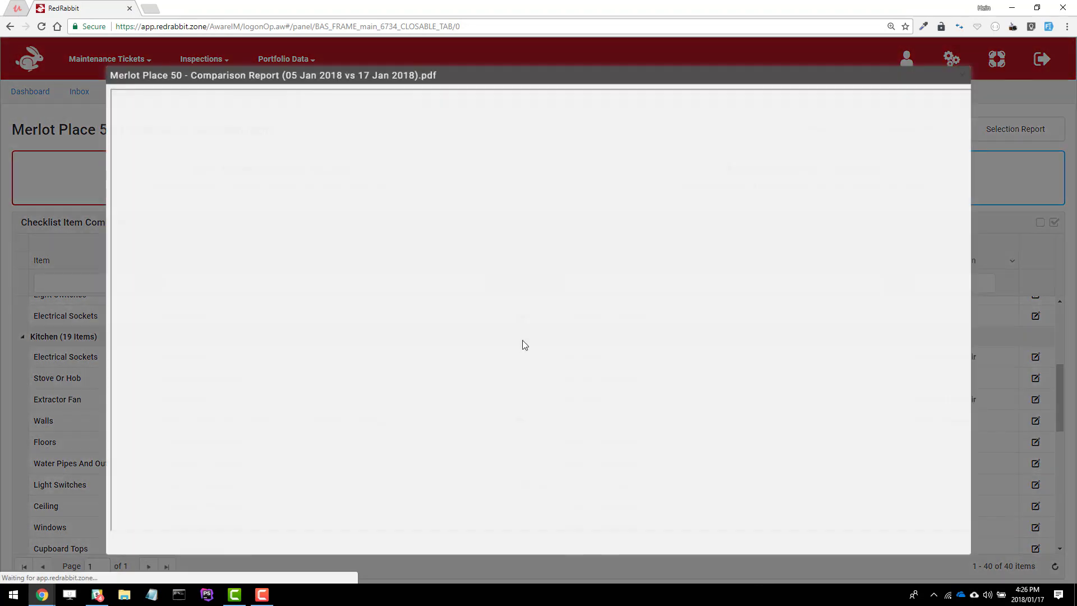
scroll(562, 292, "down", 15)
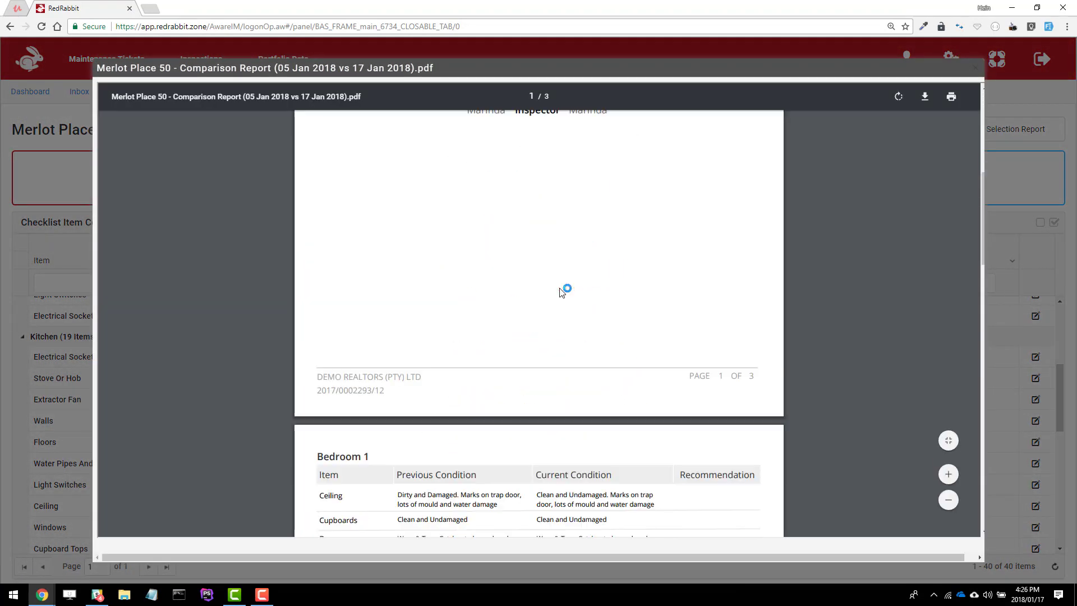
scroll(558, 283, "down", 8)
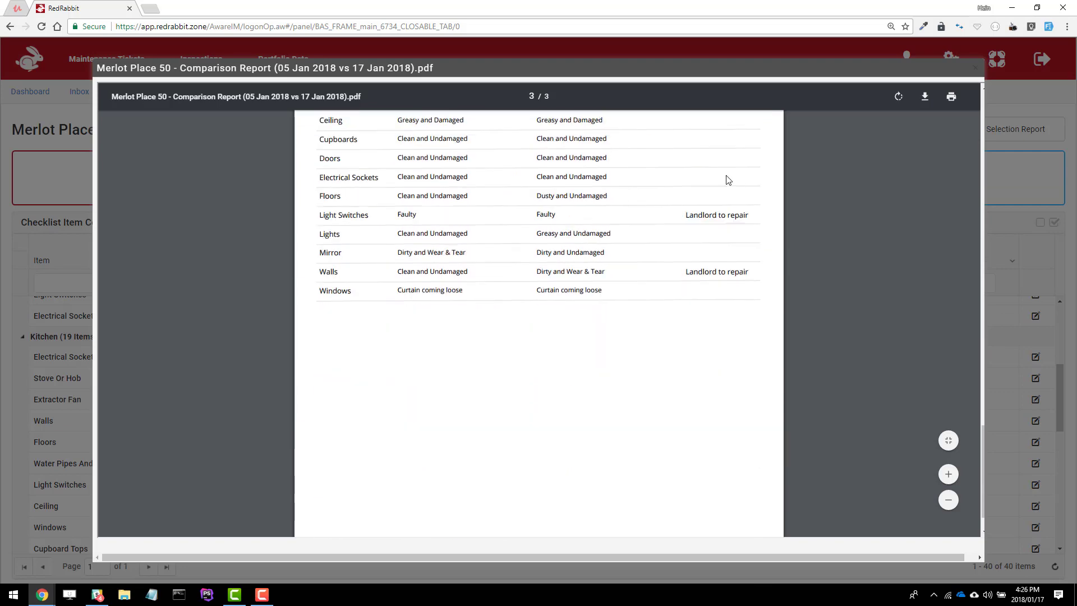
left_click(976, 68)
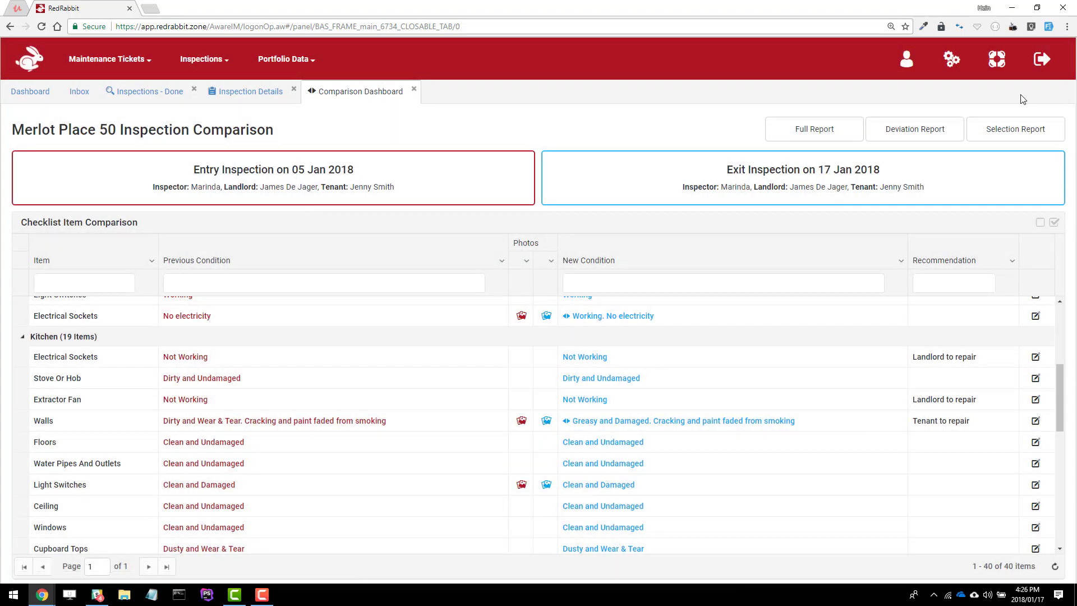
Mark the Electrical Sockets and Kitchen Walls rows for the selective report
scroll(652, 371, "up", 1)
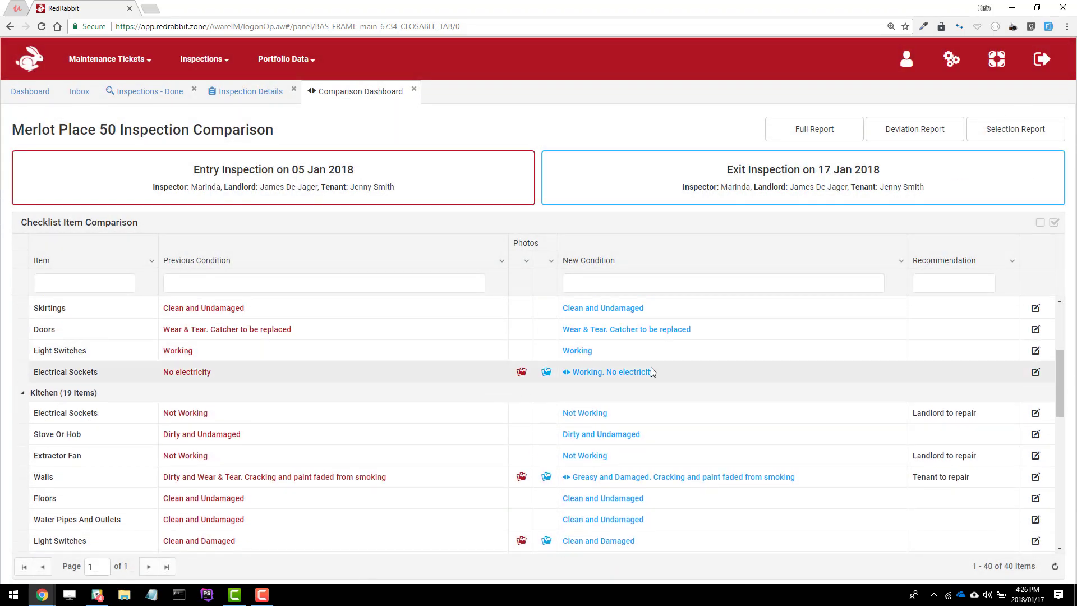
left_click(381, 377)
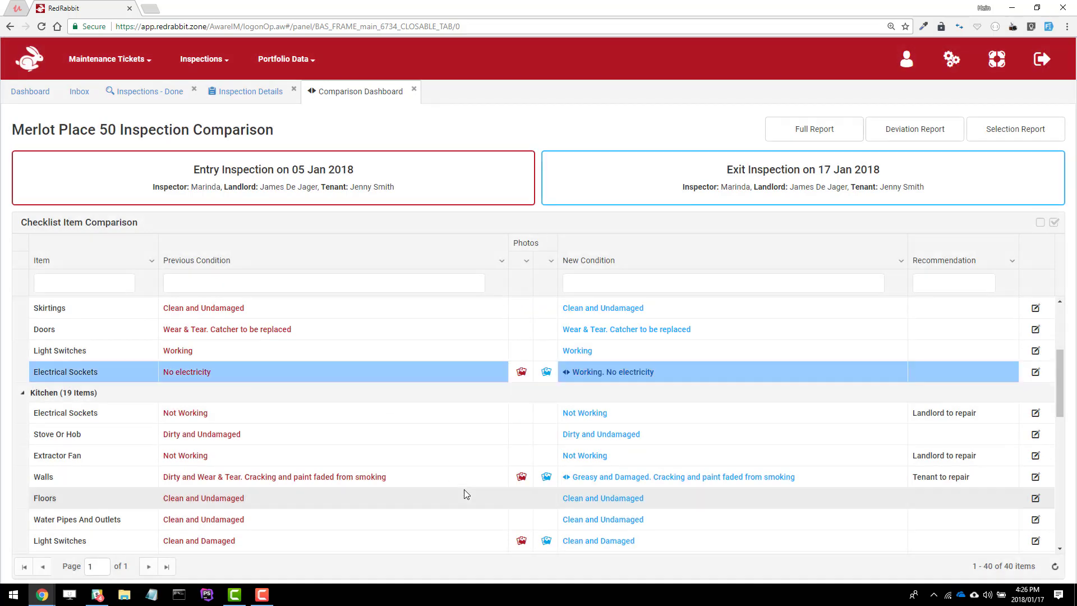
left_click(457, 483)
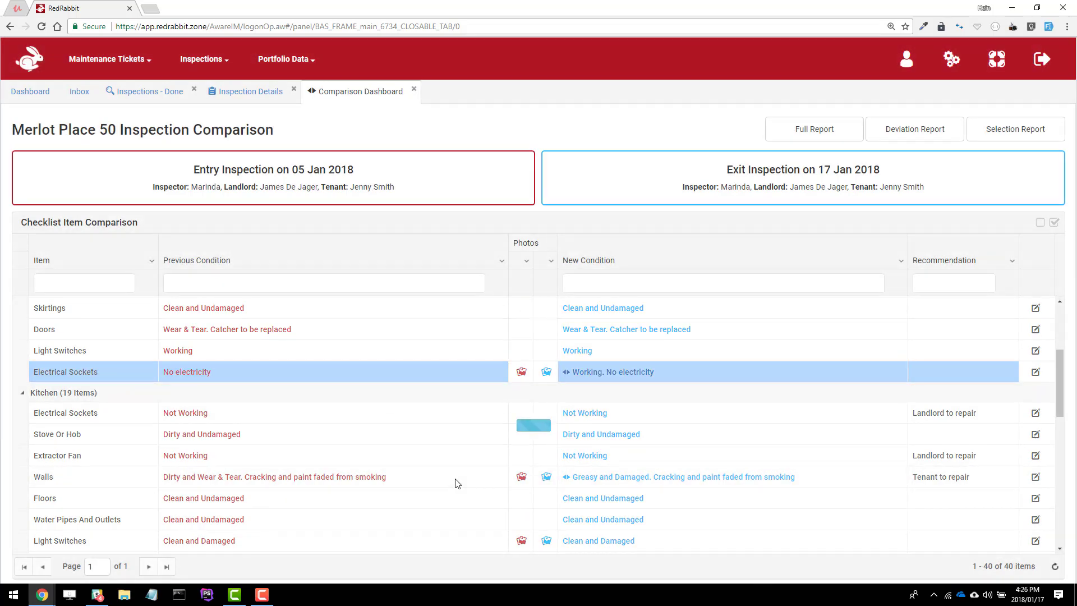
scroll(457, 483, "down", 3)
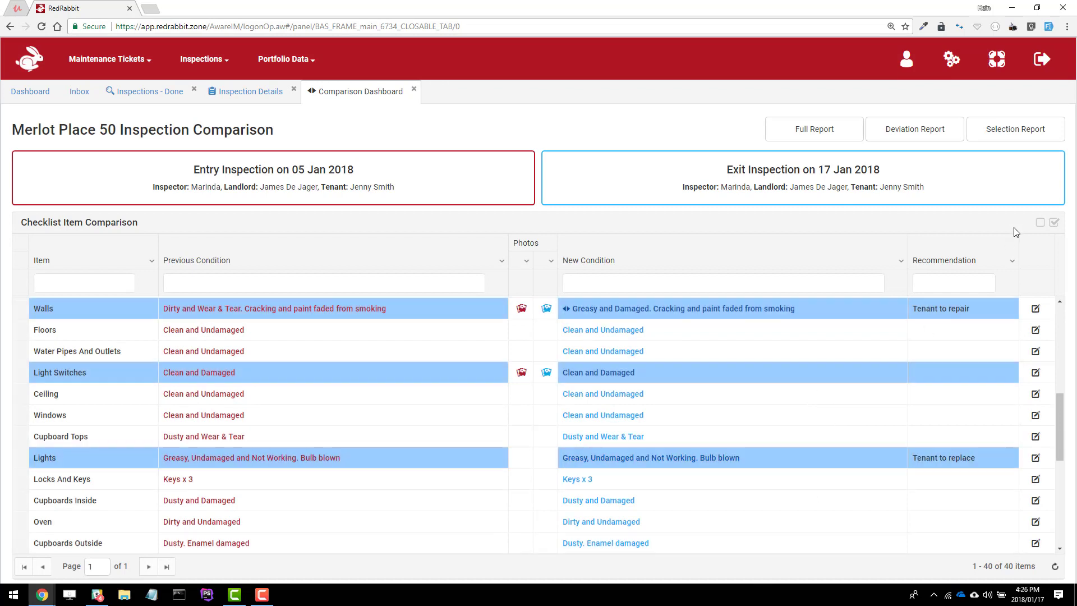
Generate the Selective Comparison Report PDF from the marked items and review it
left_click(1008, 134)
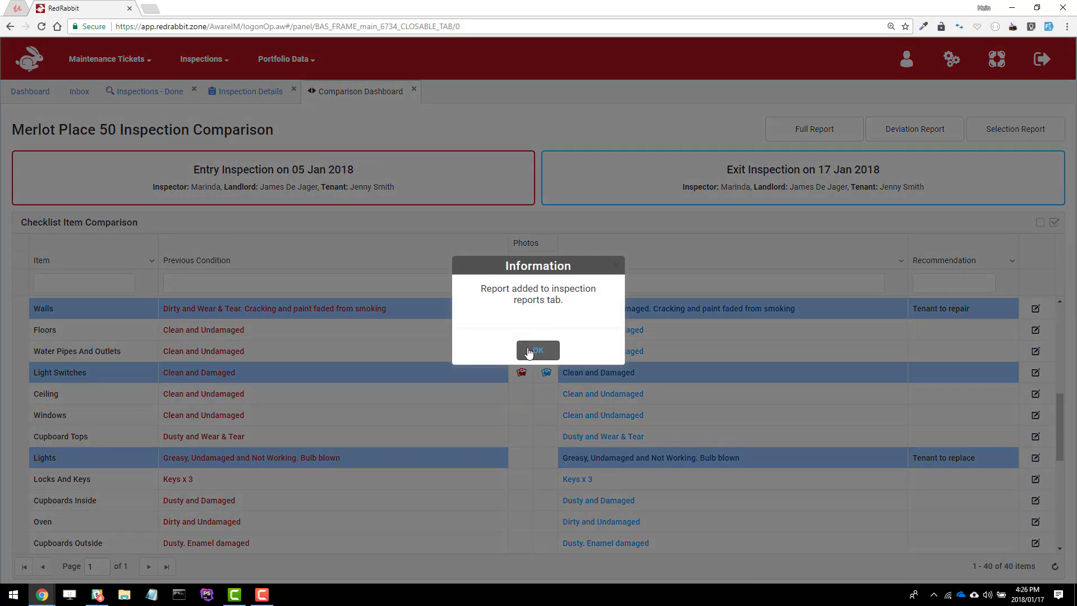
left_click(527, 351)
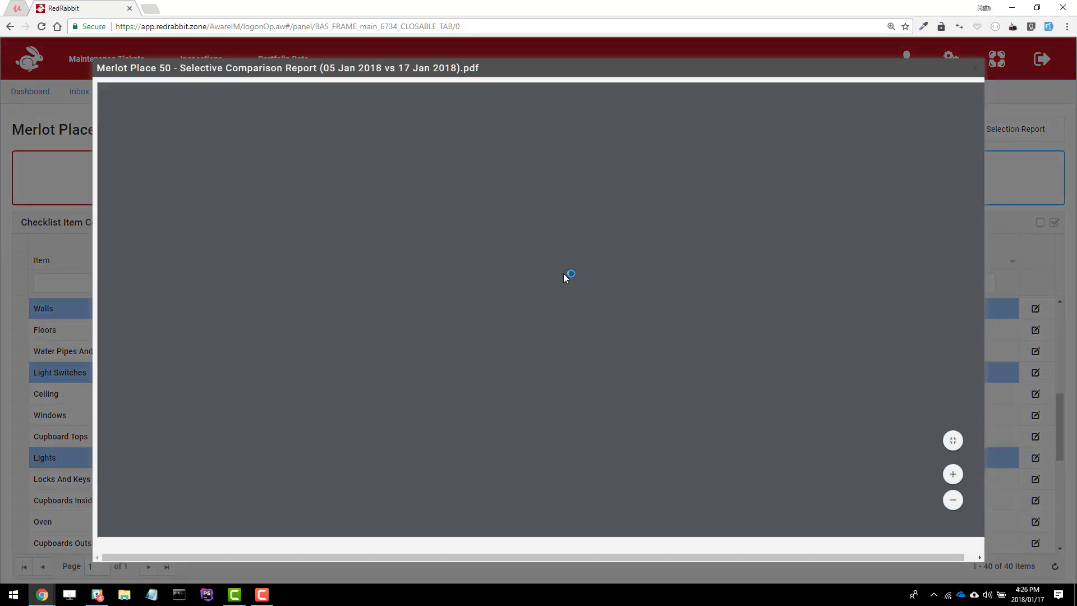
scroll(534, 351, "down", 12)
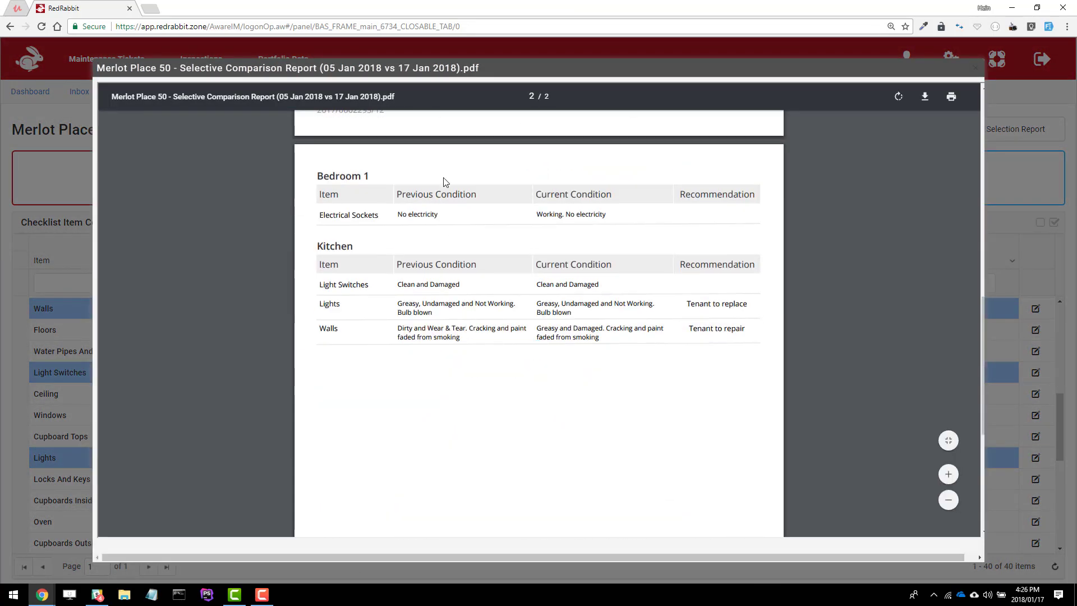
left_click(975, 68)
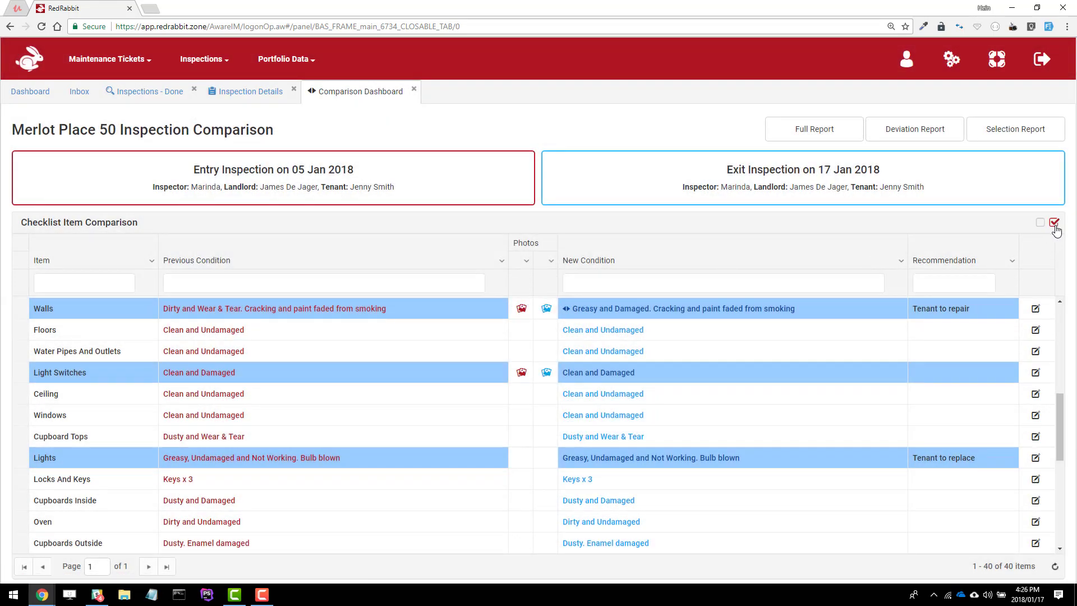
Clear the marks, select all 40 items, then unmark Kitchen Floors
left_click(1040, 223)
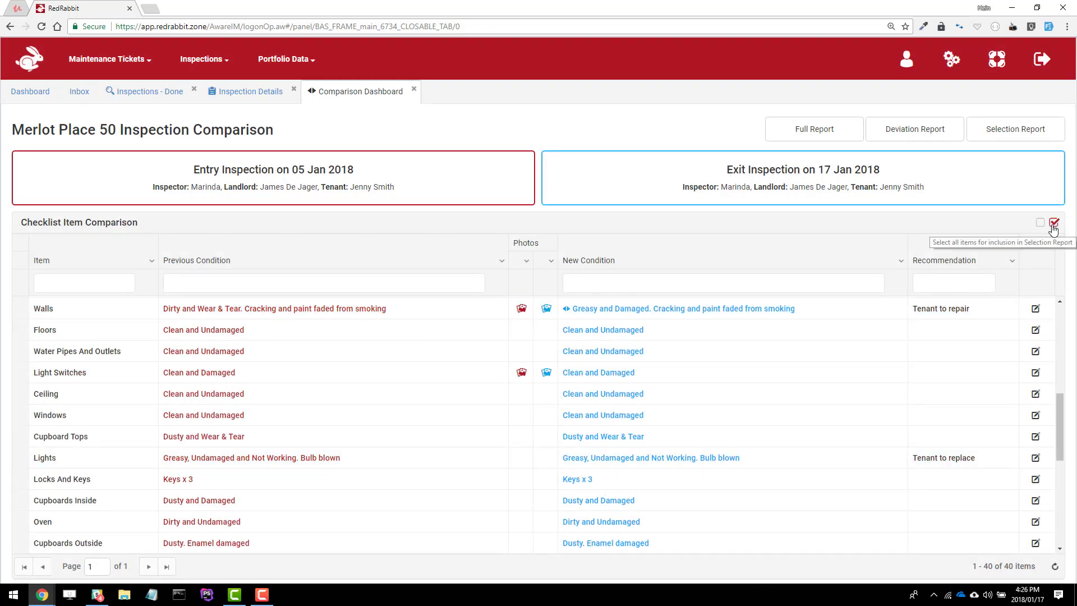
left_click(1055, 223)
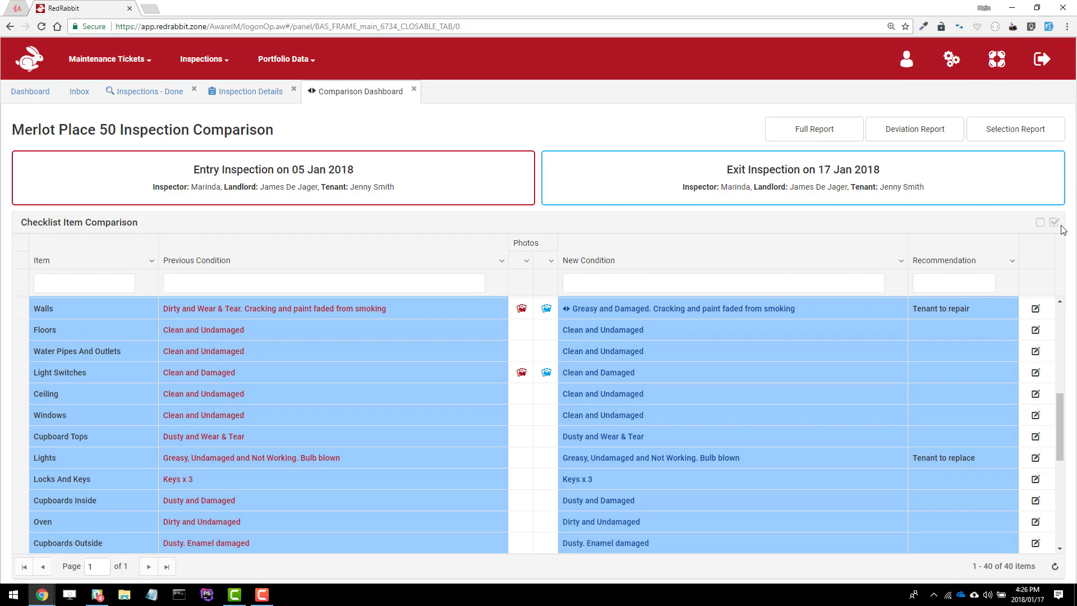
left_click(369, 328, "ctrl")
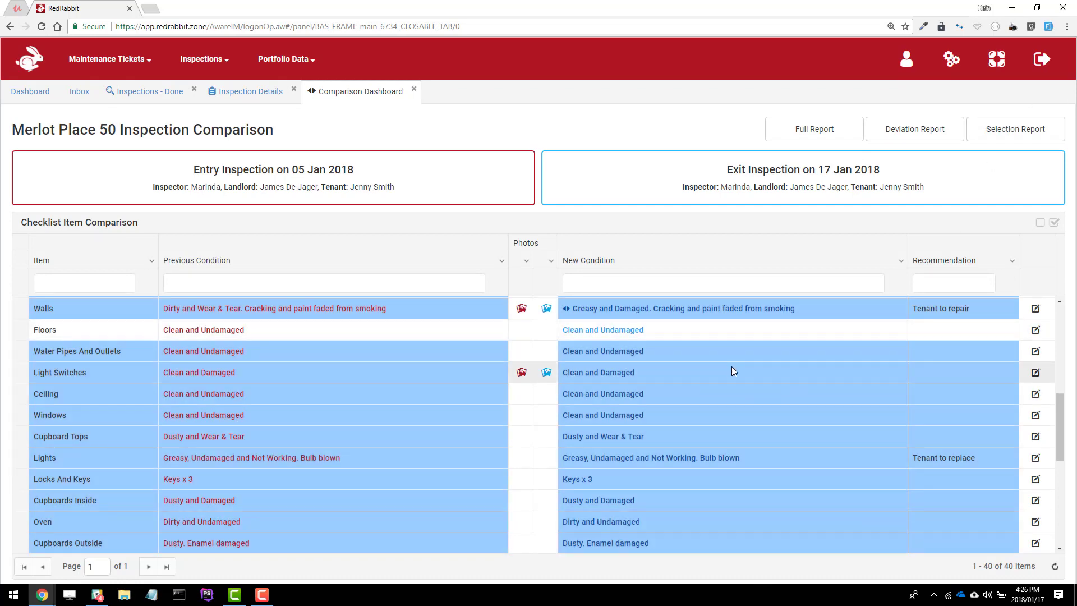
scroll(603, 378, "up", 5)
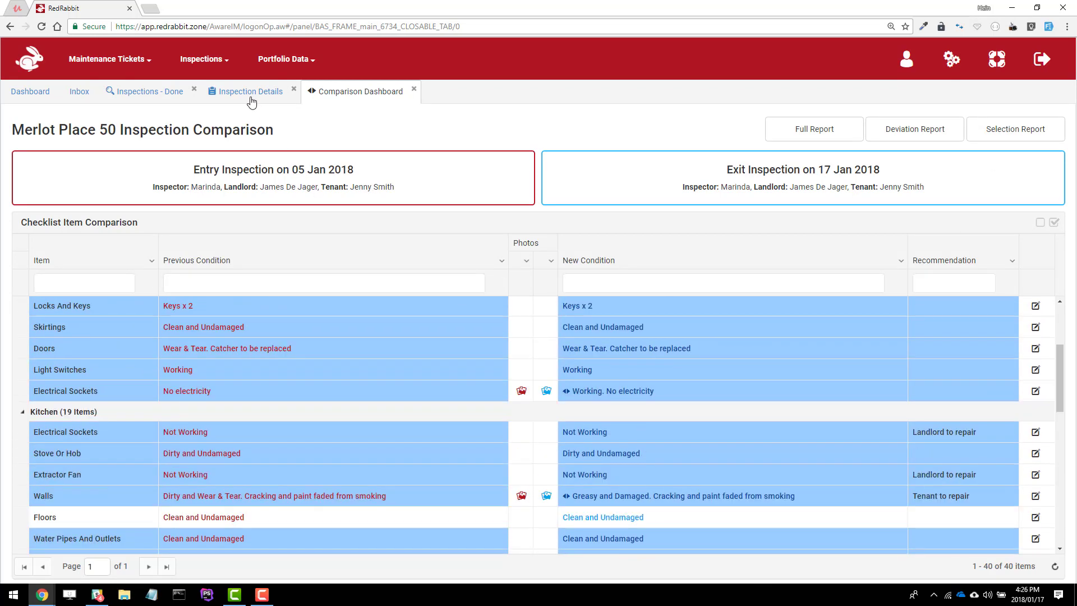
Return to the exit inspection details and list its four reports
left_click(251, 95)
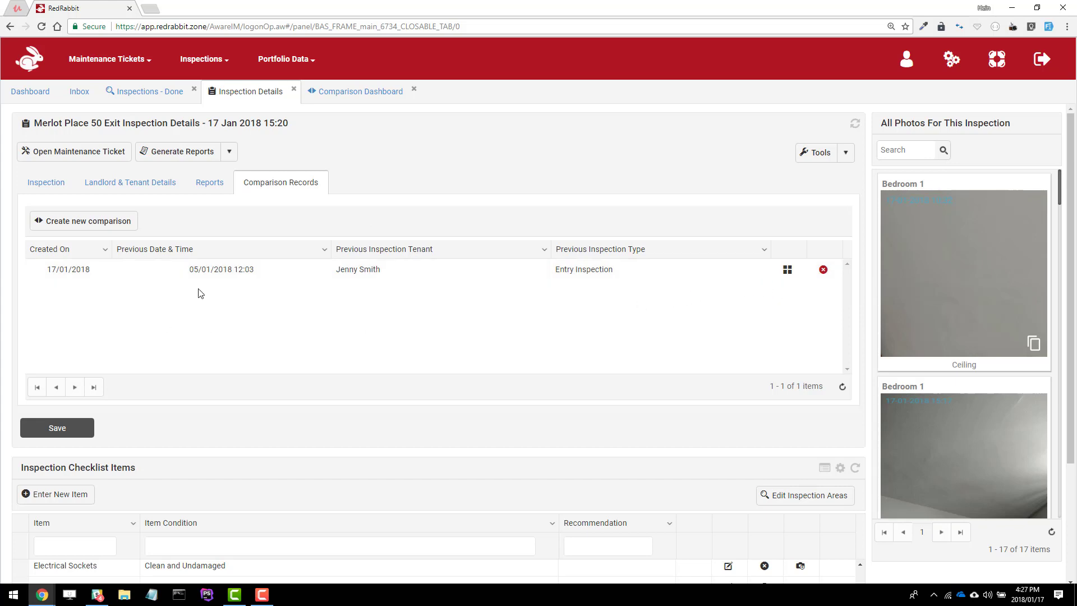
left_click(221, 191)
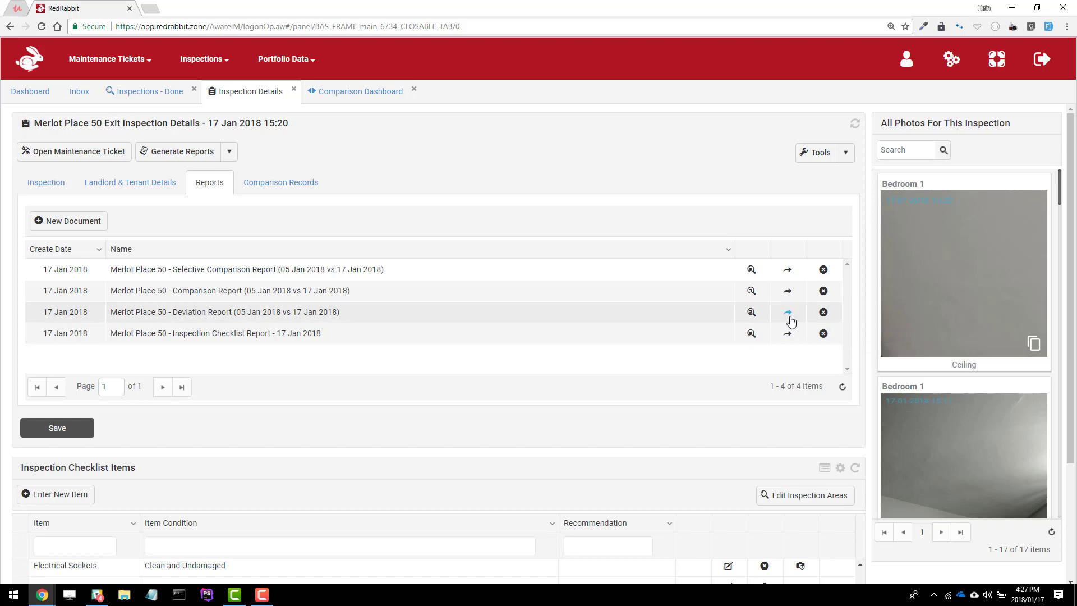
Email the Deviation Report to the landlord using the compiled message
left_click(788, 313)
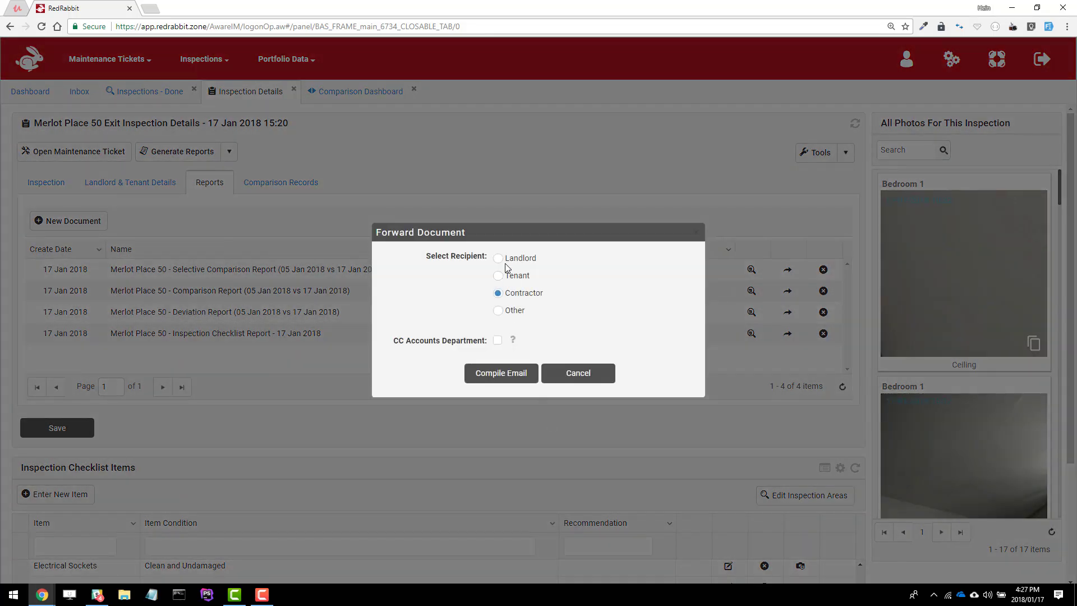
left_click(502, 260)
left_click(498, 374)
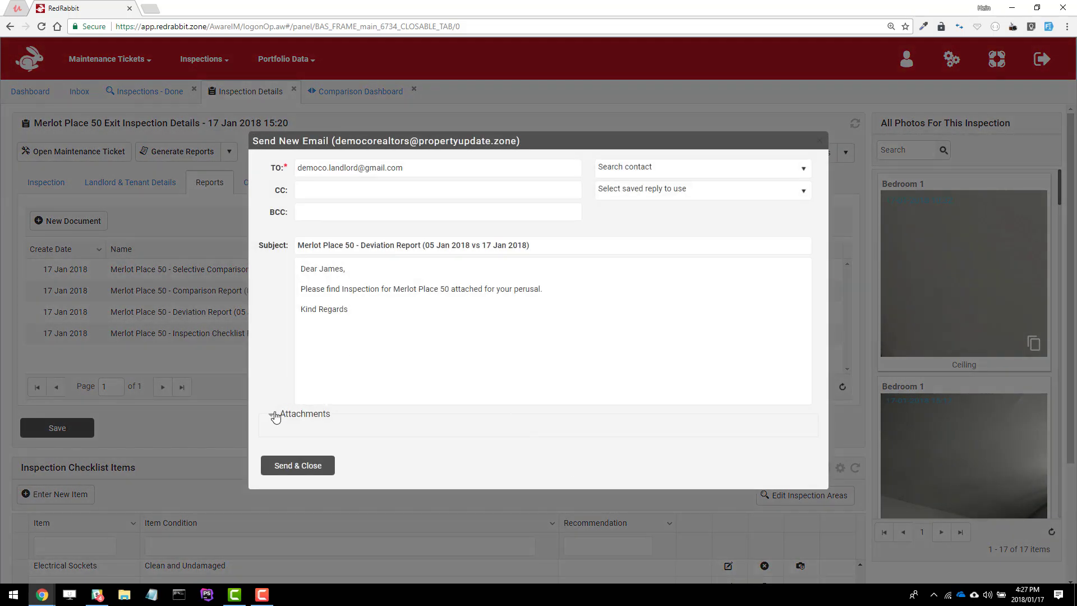
left_click(275, 416)
left_click(275, 416)
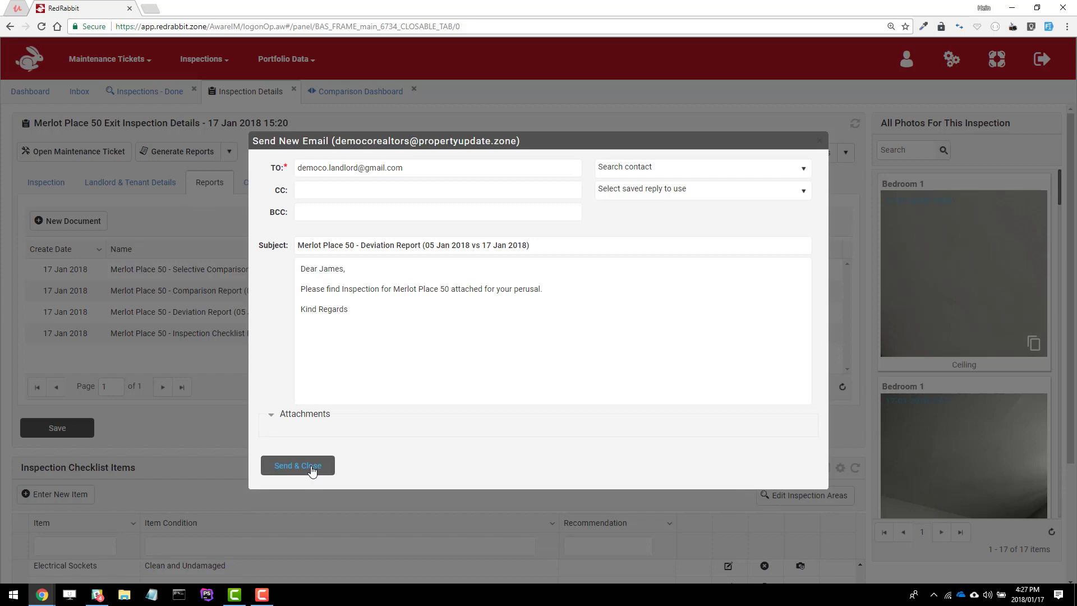
left_click(312, 470)
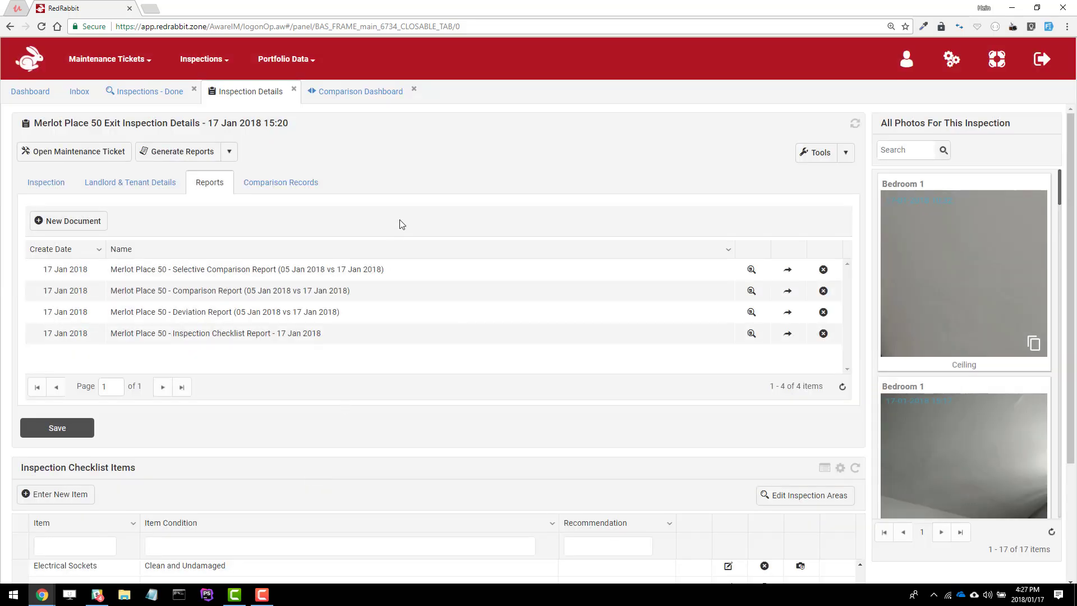